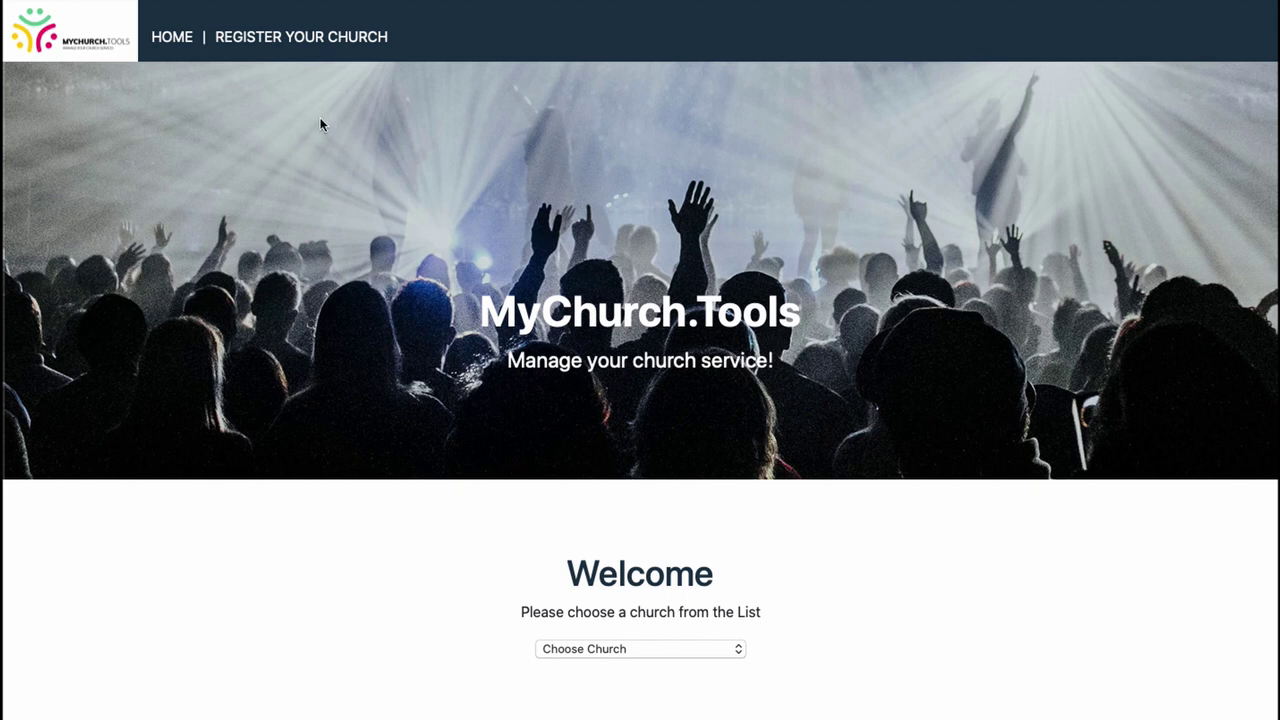
- Start the church registration and enter 'tcs' as the subdomain for tcs.mychurch.tools
click(320, 40)
click(320, 38)
scroll(388, 432, down, 4)
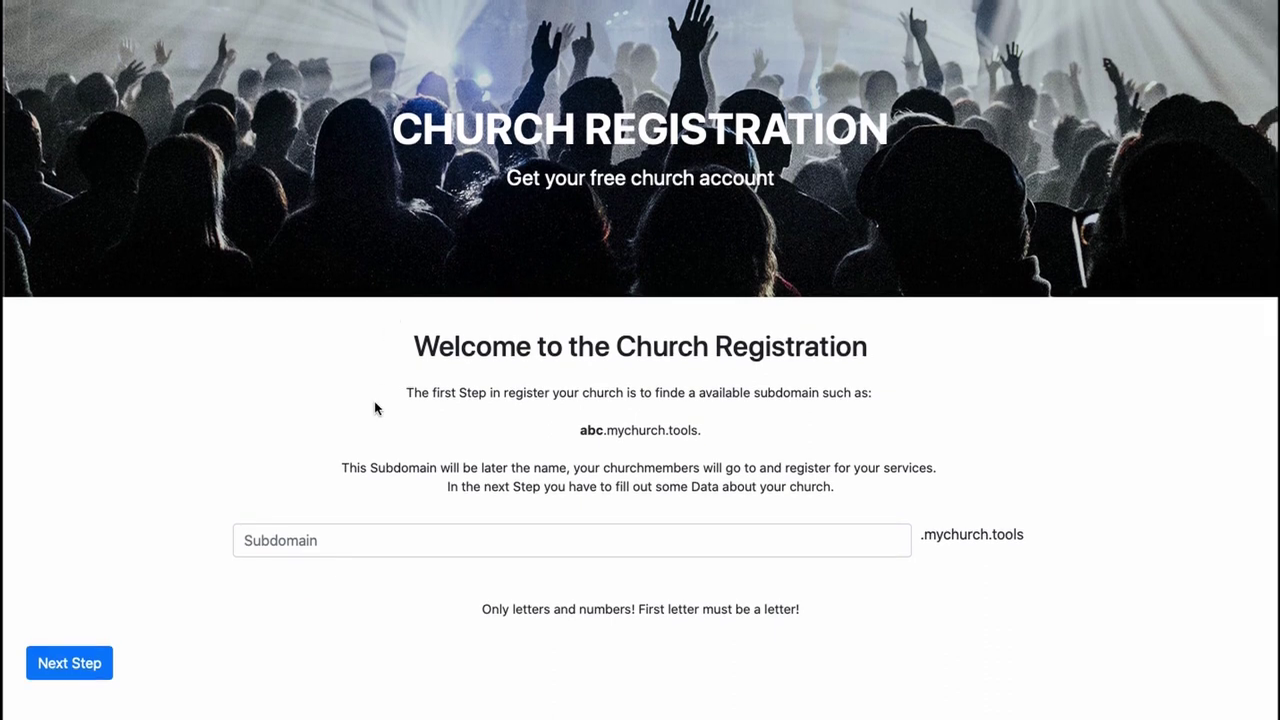
scroll(384, 398, up, 1)
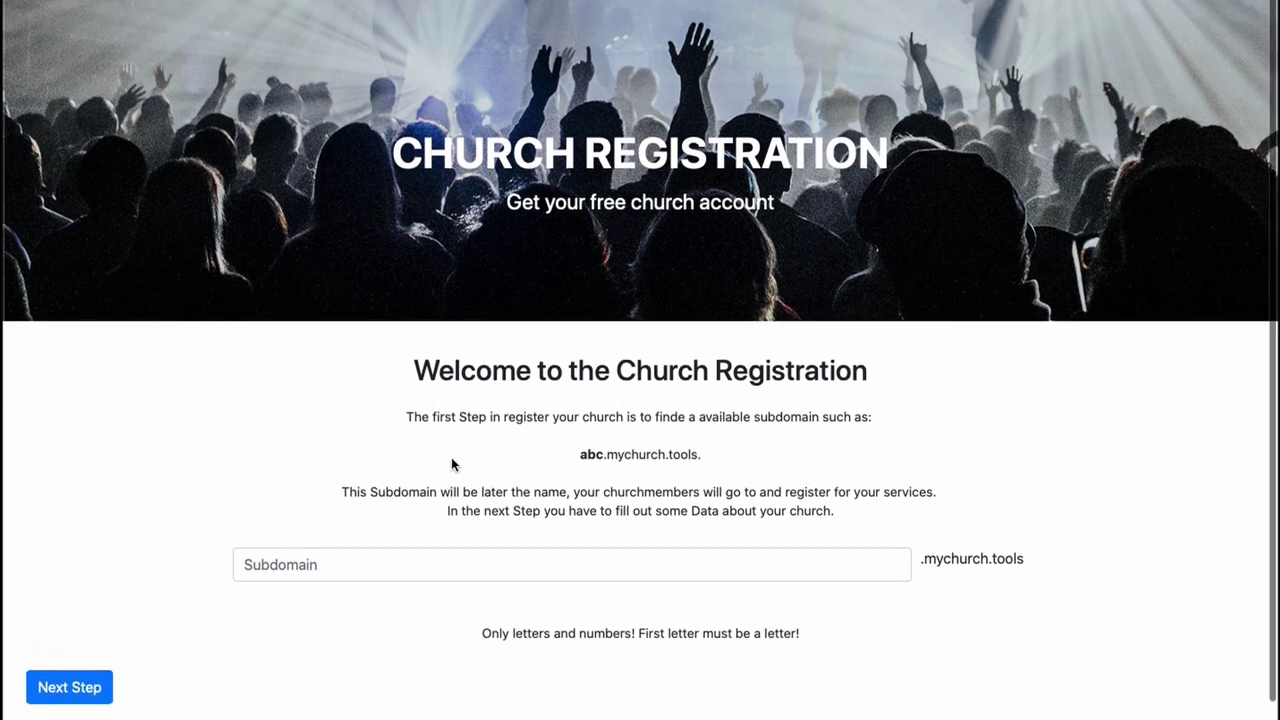
scroll(459, 485, down, 1)
scroll(459, 486, up, 1)
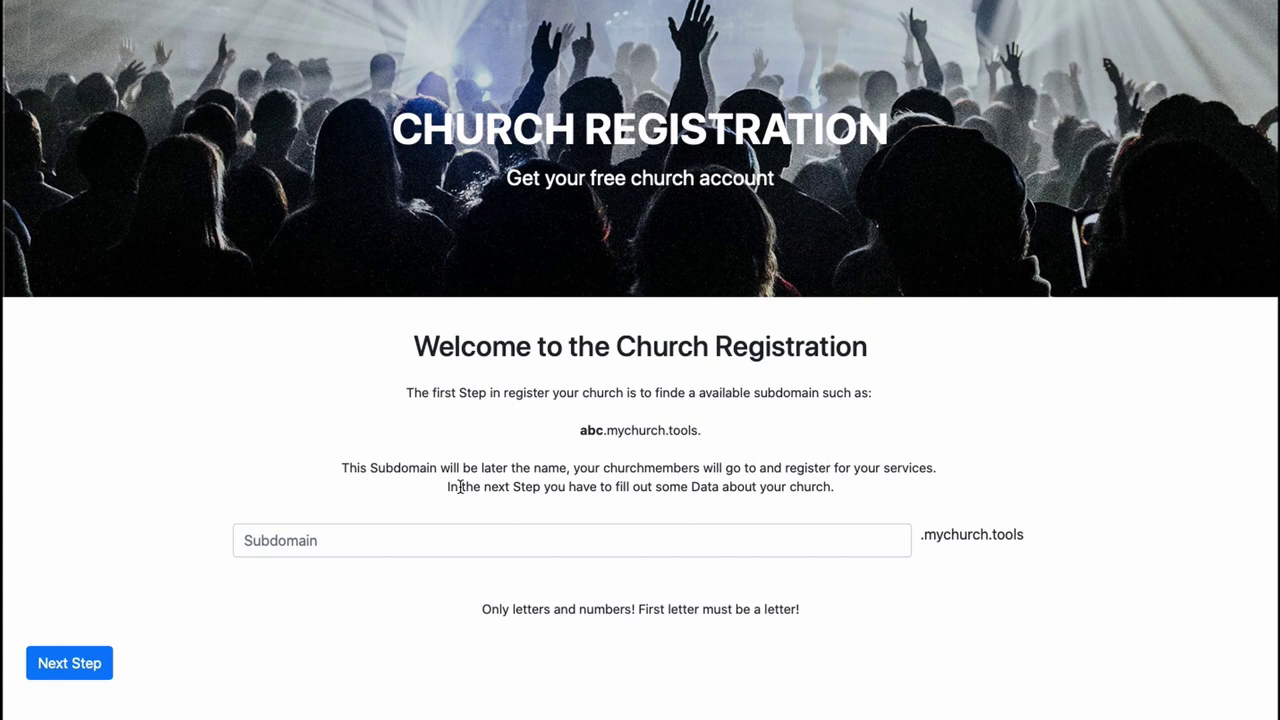
scroll(460, 580, up, 1)
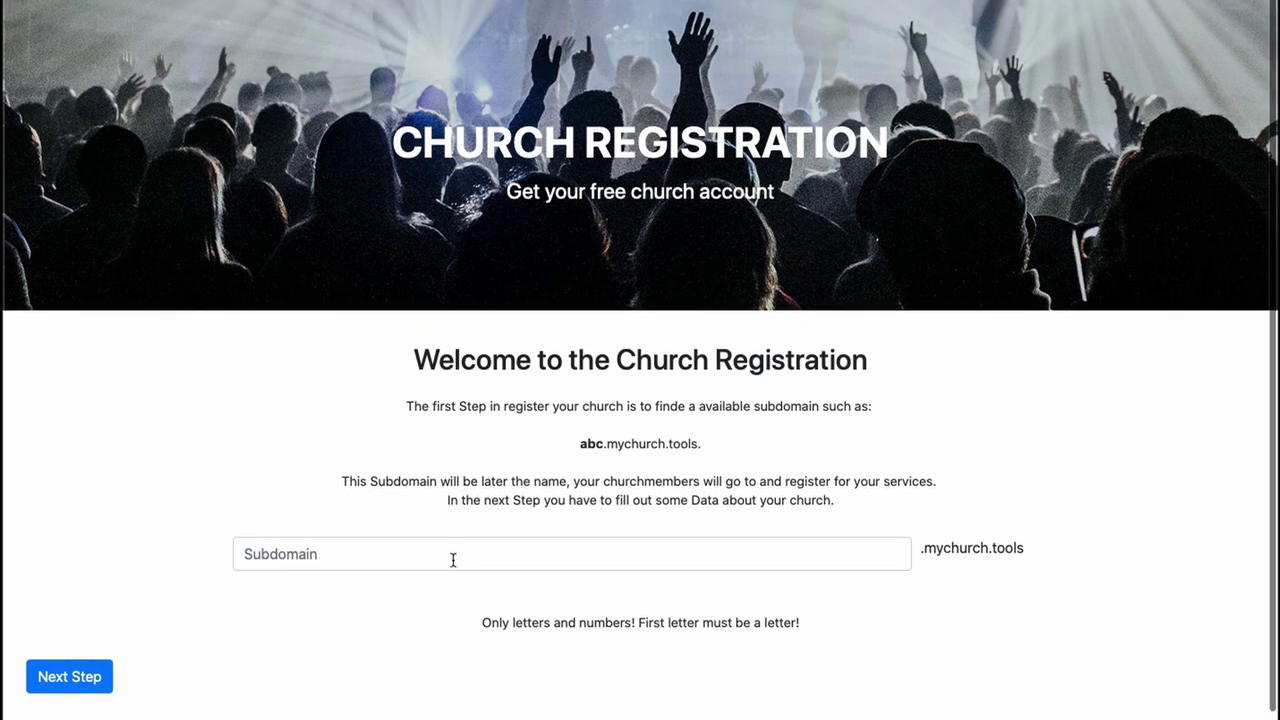
click(453, 559)
text(tcs)
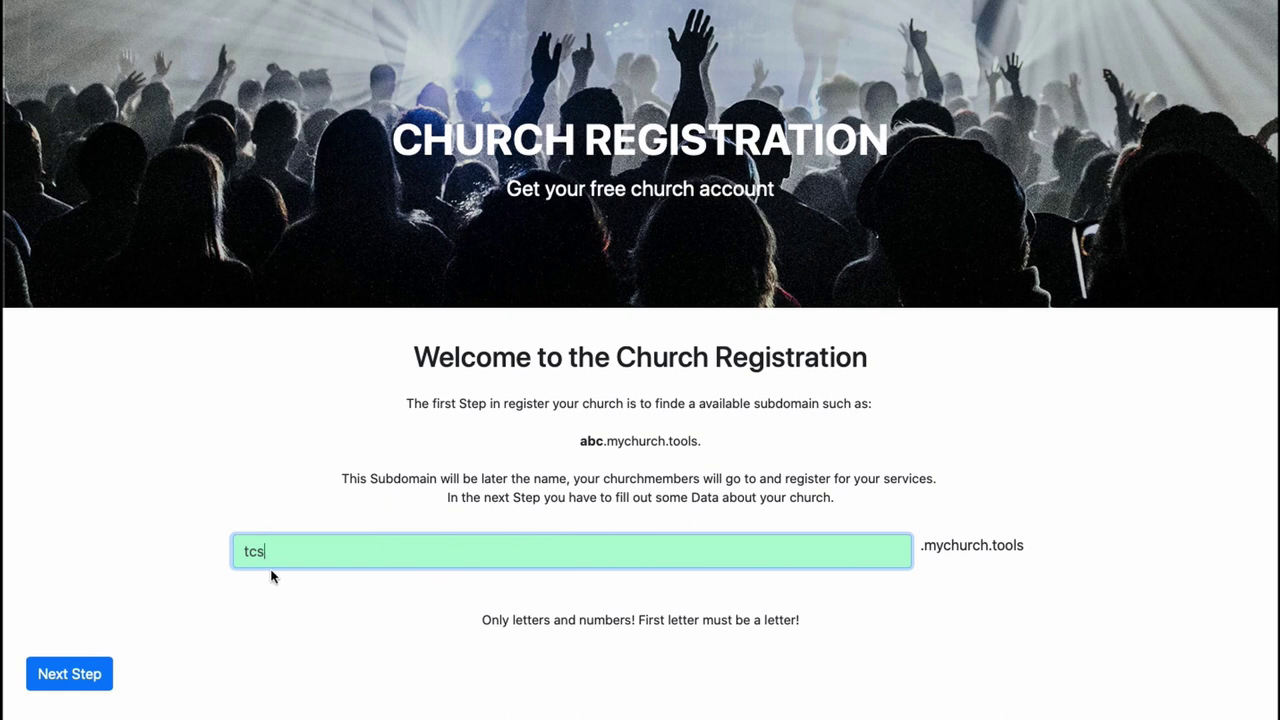
- Continue to the next registration step and enter the church name 'Tutorial Church Service'
click(92, 684)
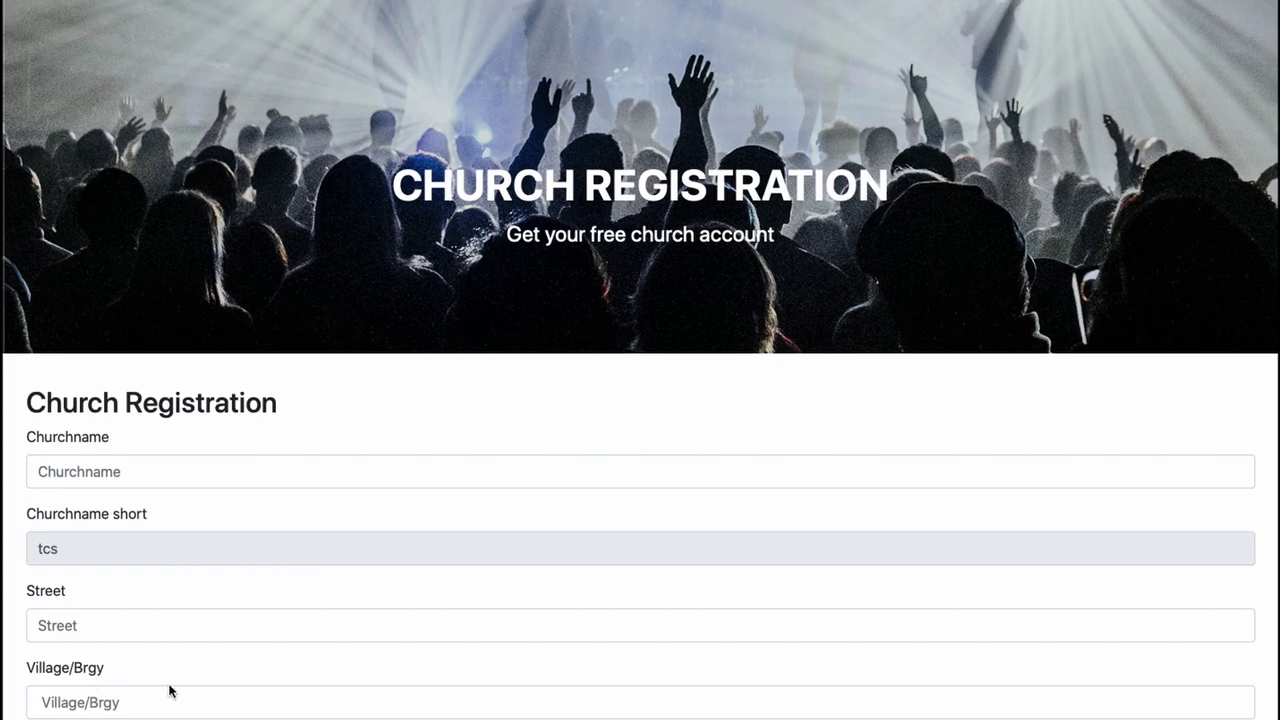
scroll(214, 632, down, 5)
scroll(213, 633, down, 4)
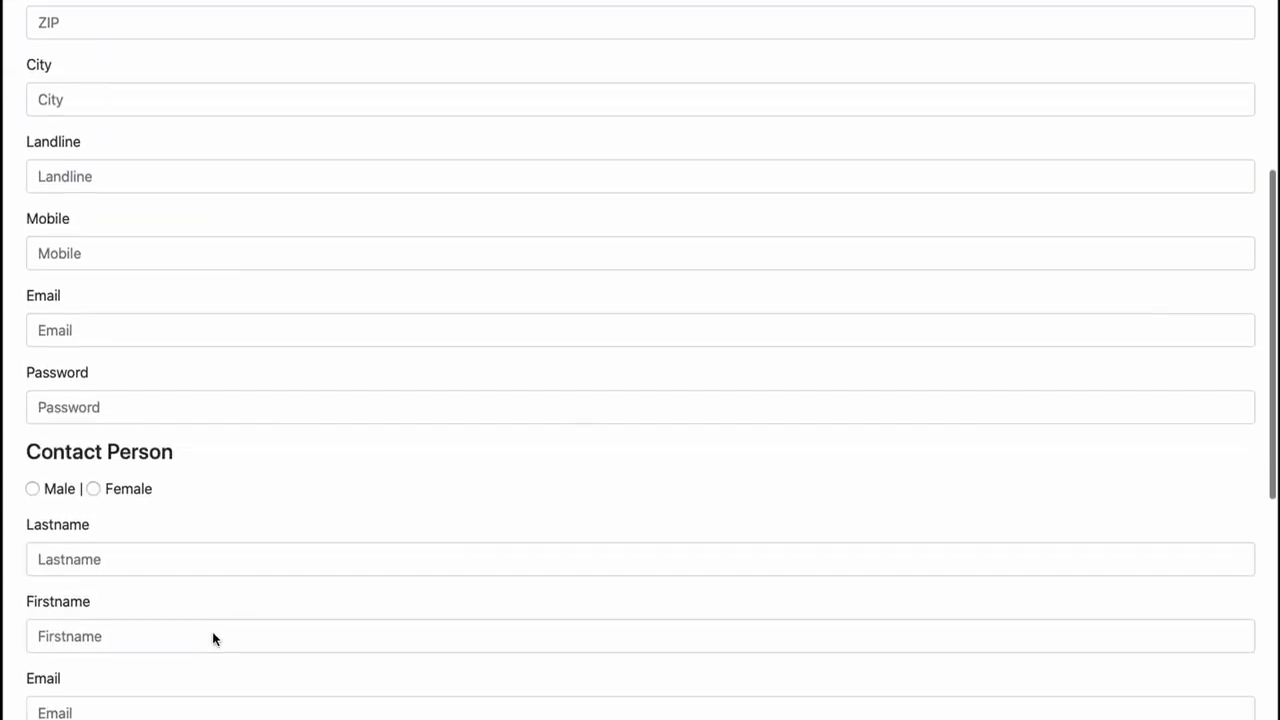
scroll(213, 633, up, 8)
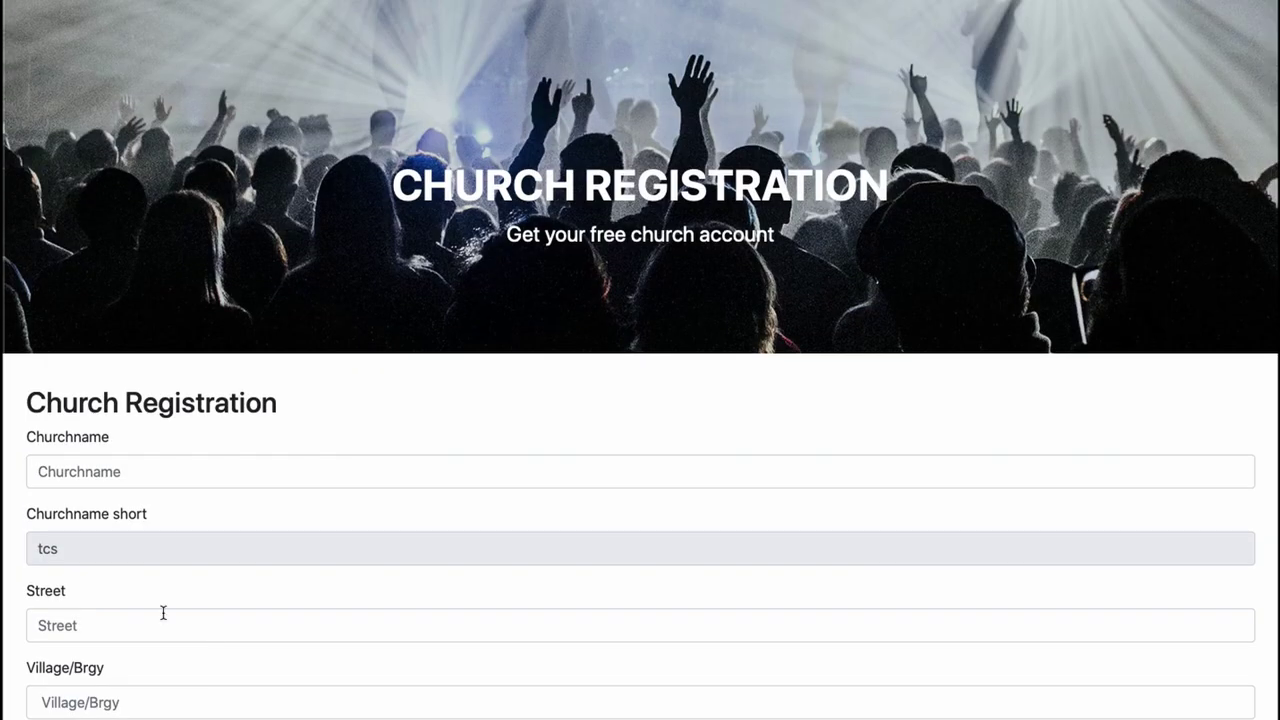
scroll(164, 612, down, 2)
click(84, 397)
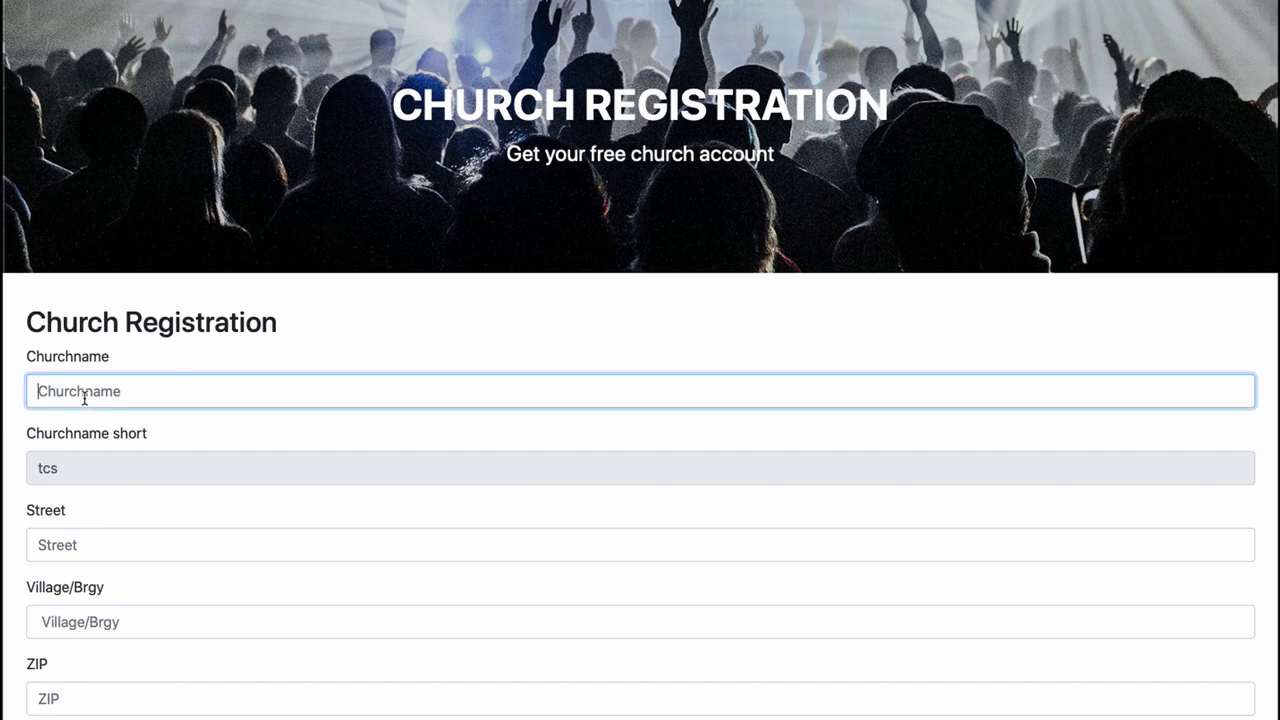
text(Tutorial Church Servc)
key(BackSpace)
text(ice)
key(Tab)
key(Tab)
- Enter the address: Tutorial Street, Tutorial Village, ZIP 9999, Tutorial City
text(Tutu)
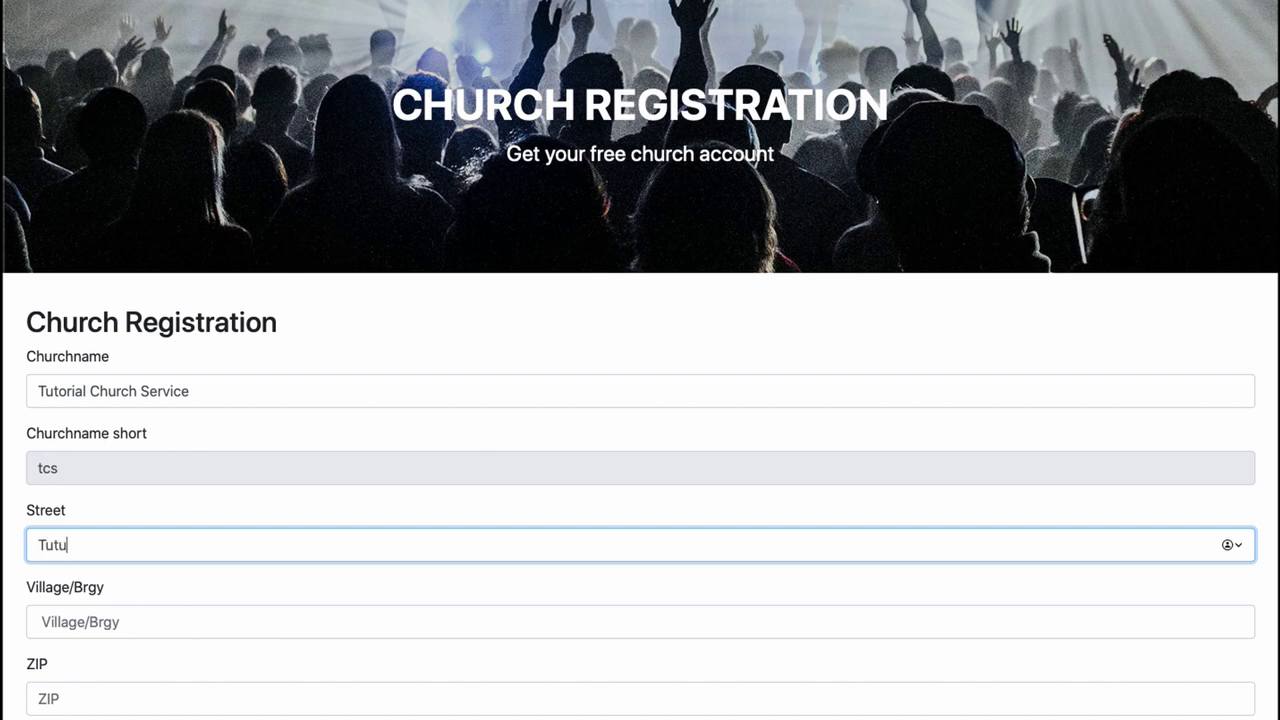
key(BackSpace)
text(orial)
key(super+a)
key(Right)
text(Street)
click(40, 621)
text(Tutorial Village)
click(40, 698)
text(9999)
key(Tab)
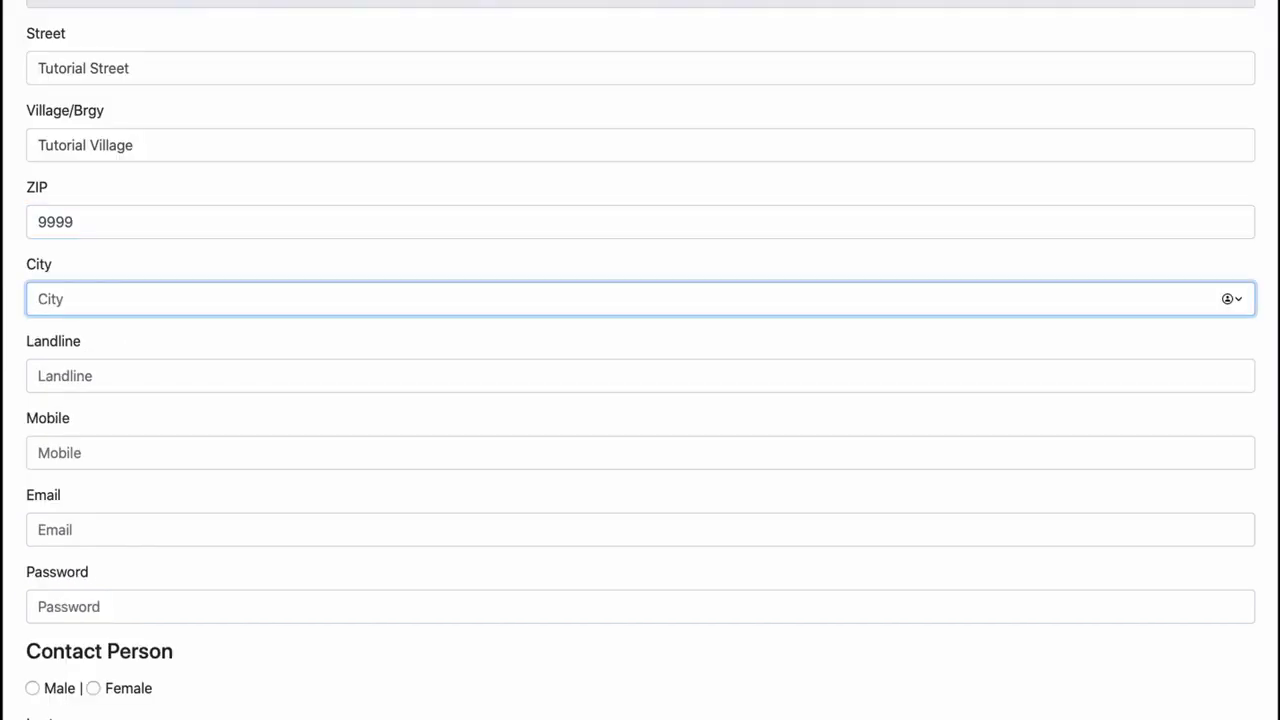
text(Tutorial City)
- Fill in the church's landline and mobile numbers, e-mail address and an account password
key(Tab)
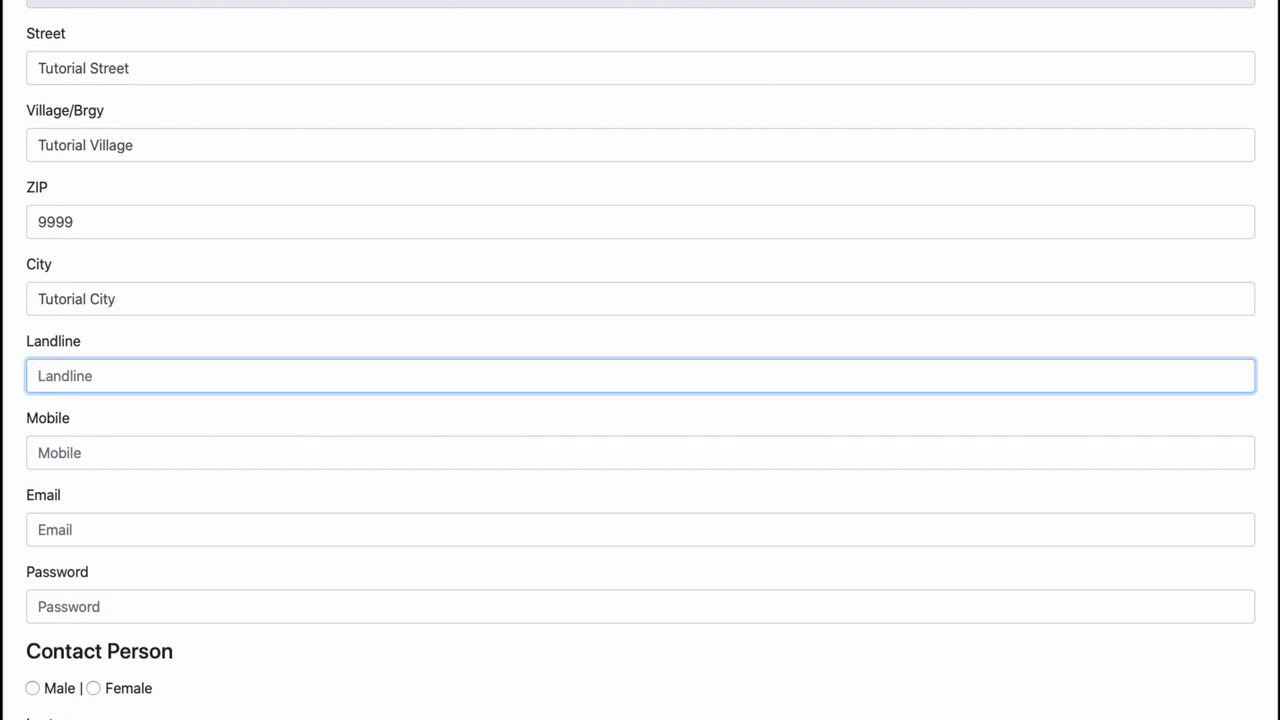
text(1234567890)
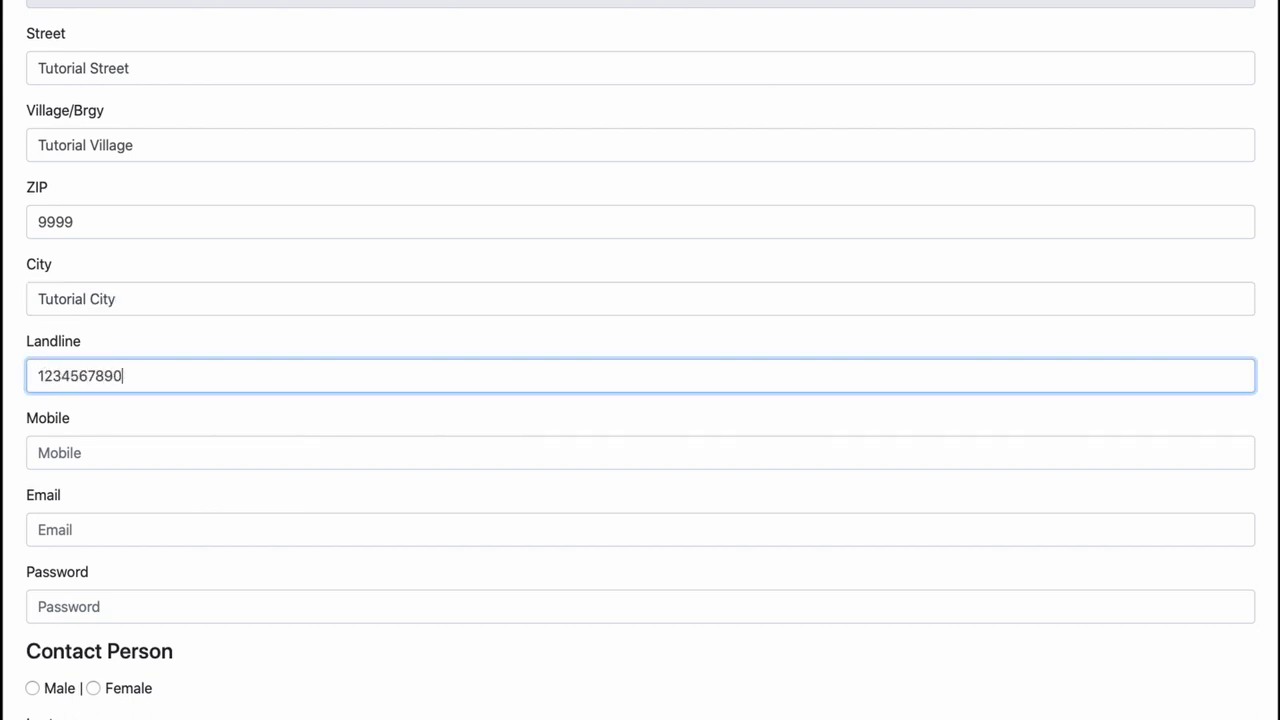
key(Tab)
text(1234567890)
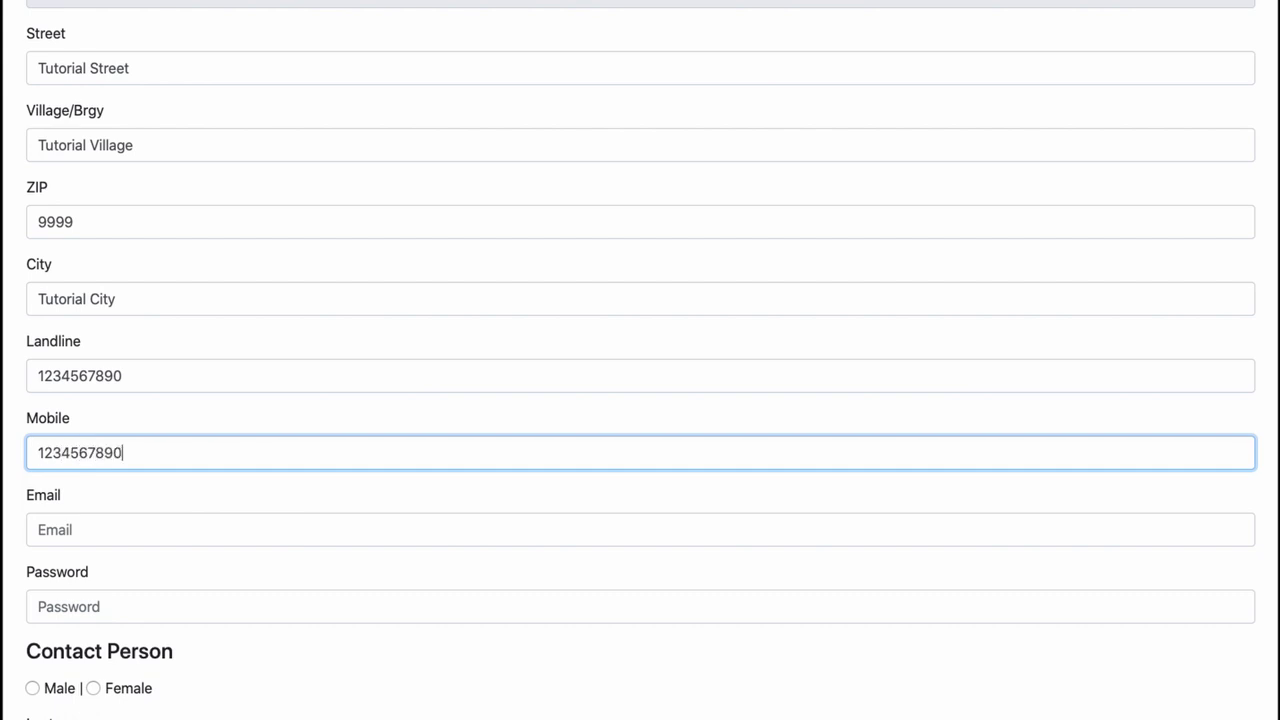
key(Tab)
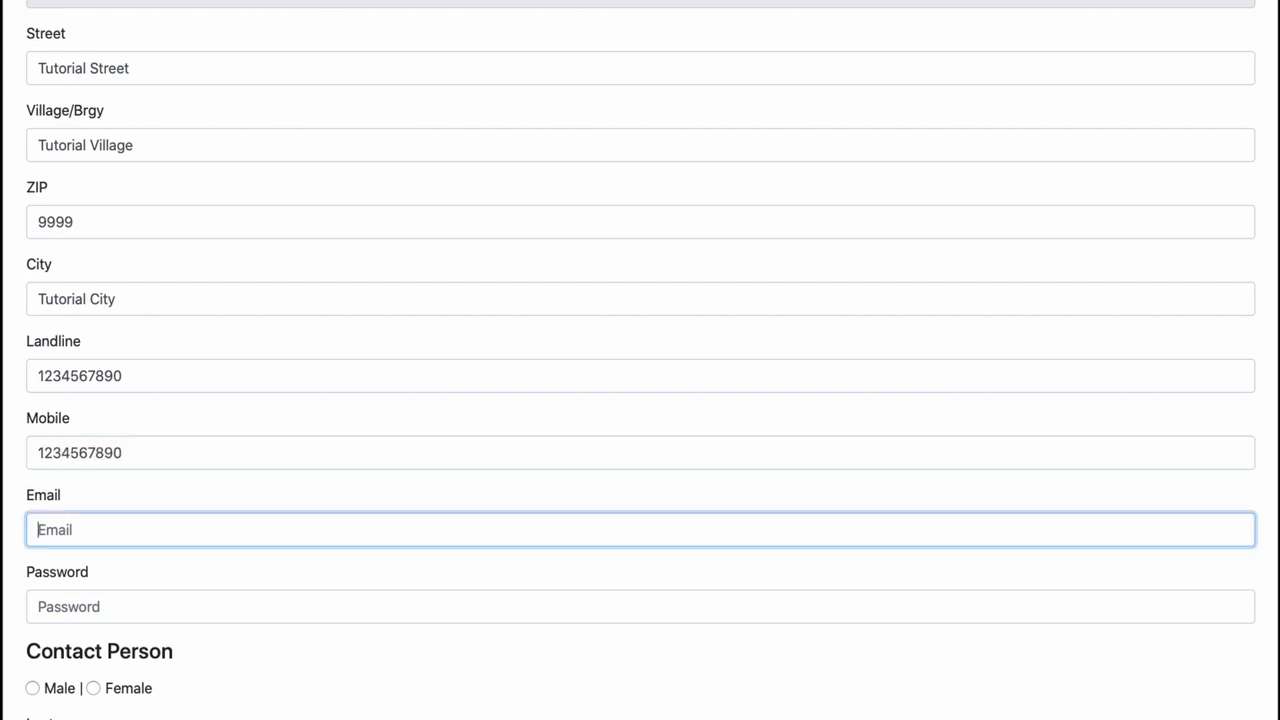
key(Tab)
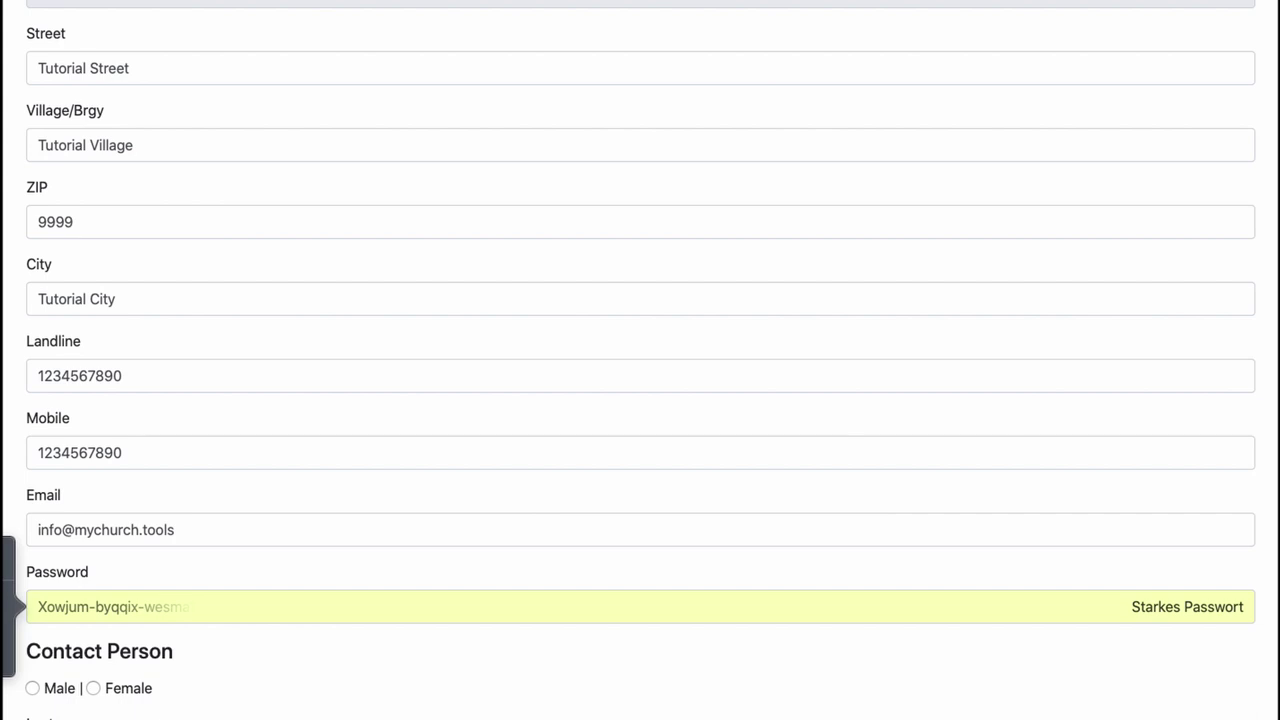
key(BackSpace)
text(1234567890123)
double_click(78, 607)
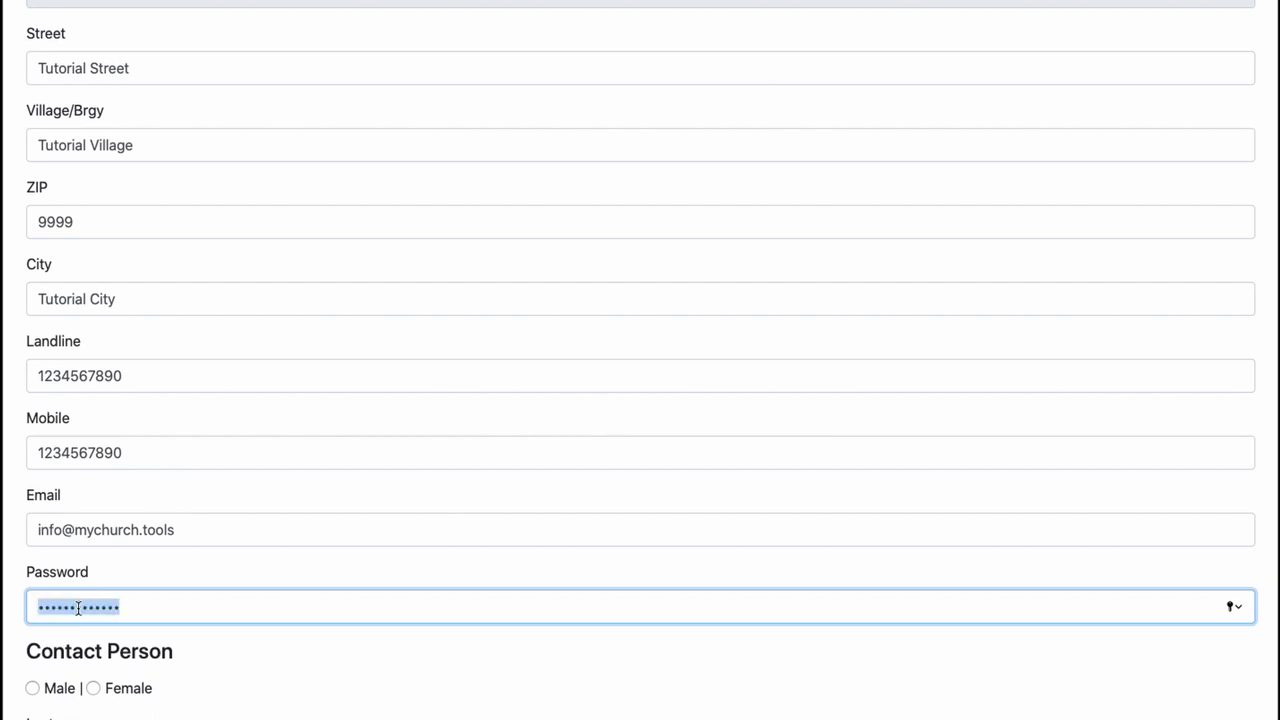
text(password12345)
- Mark the contact person as male and enter their last name, first name and e-mail
scroll(171, 609, down, 5)
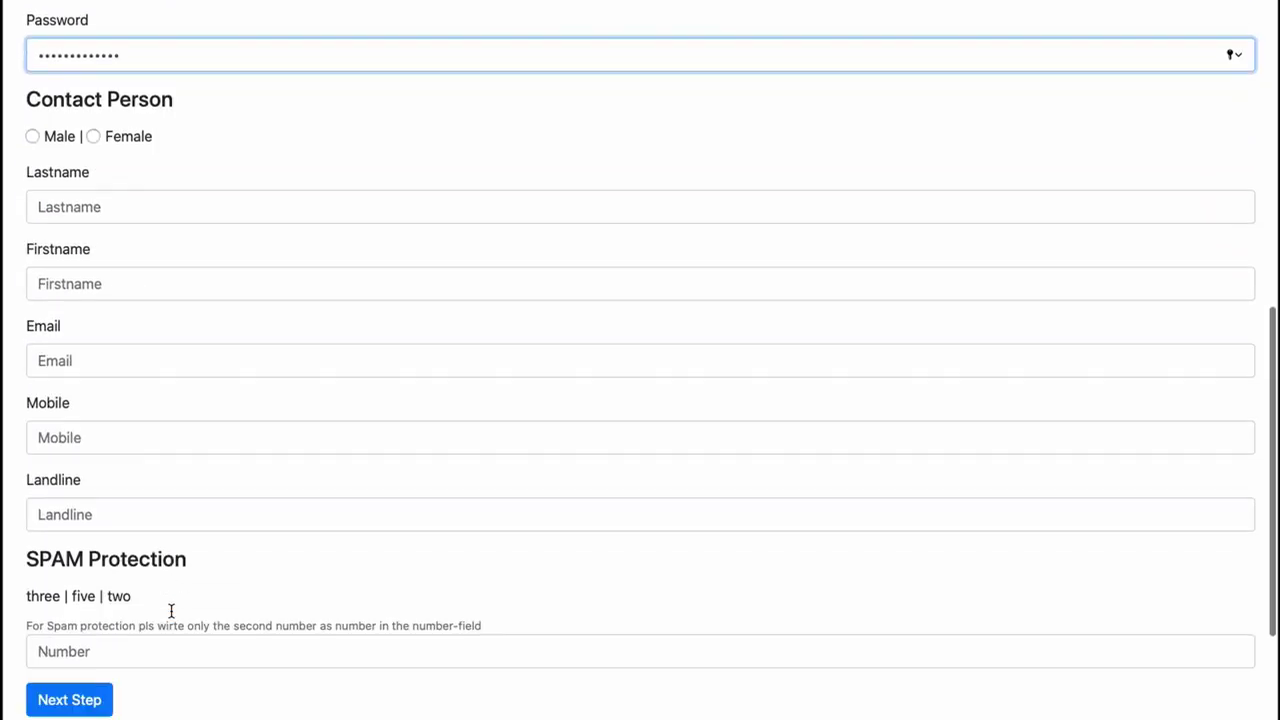
click(33, 137)
click(66, 207)
text(Tutorial Lastname)
click(55, 289)
text(Tutorial Firstname)
click(47, 354)
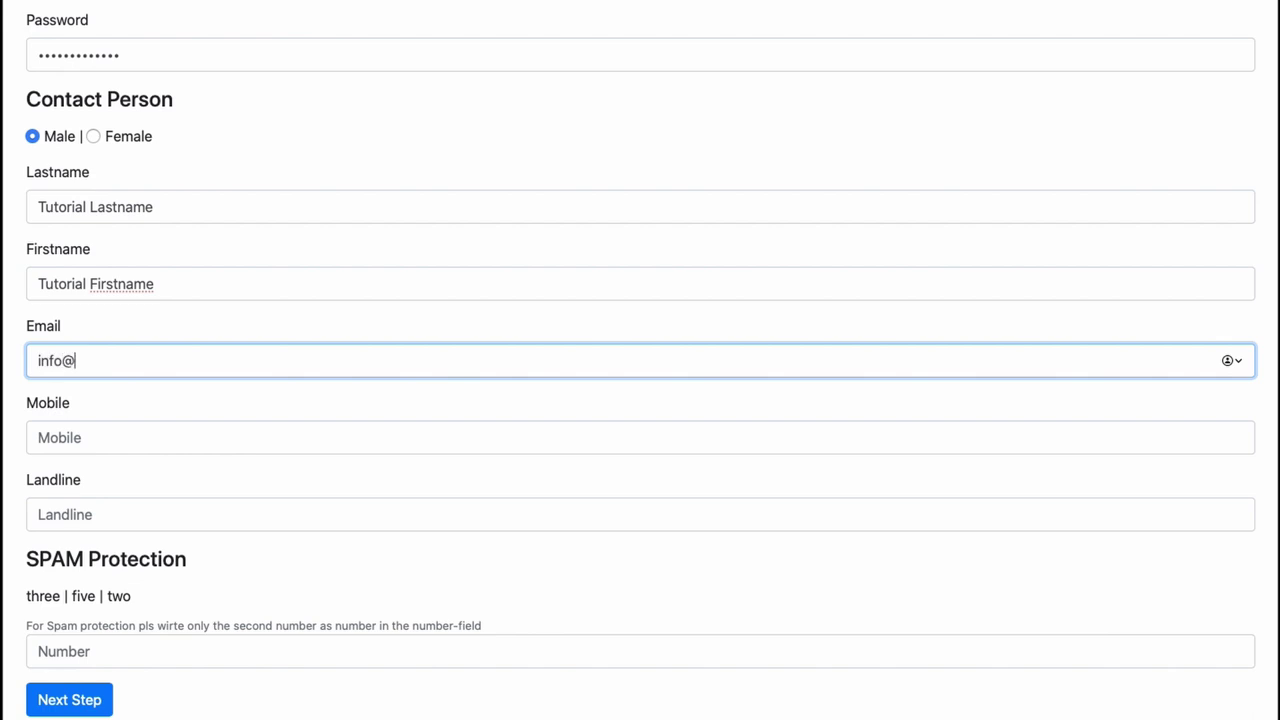
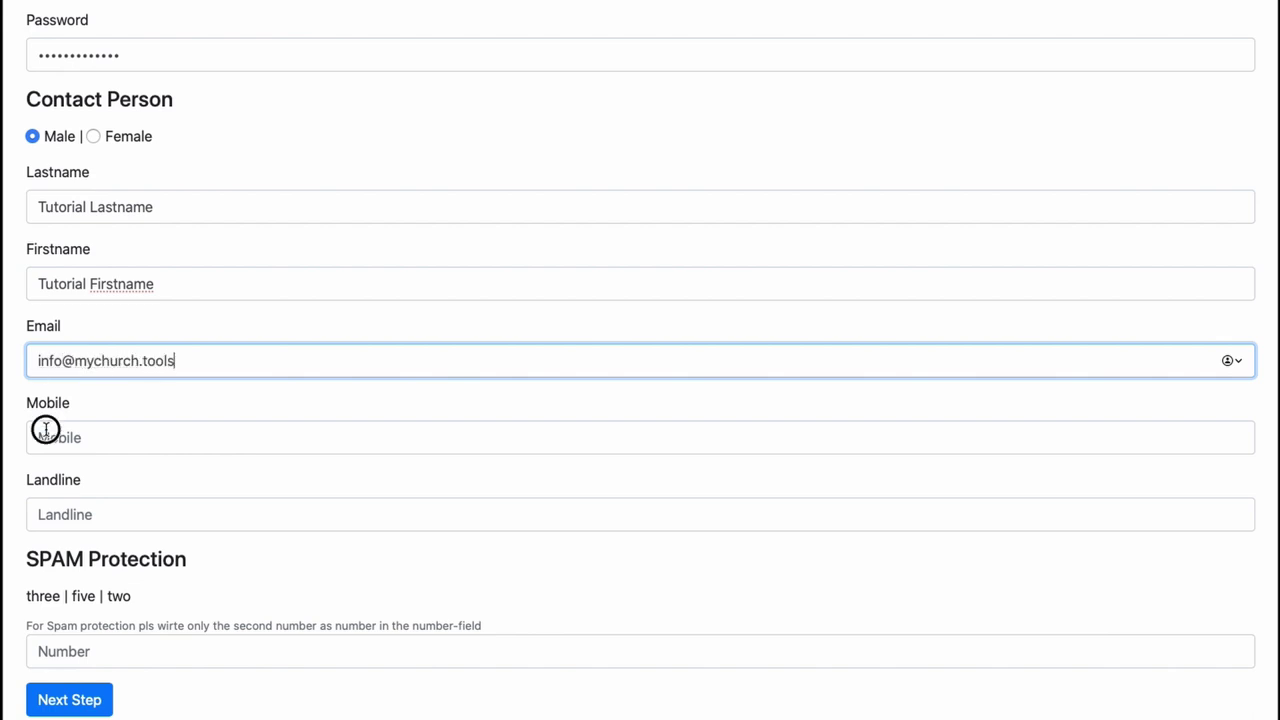
- Add the contact's mobile number, answer the spam check with 5, and submit the registration
click(45, 430)
text(1234567890)
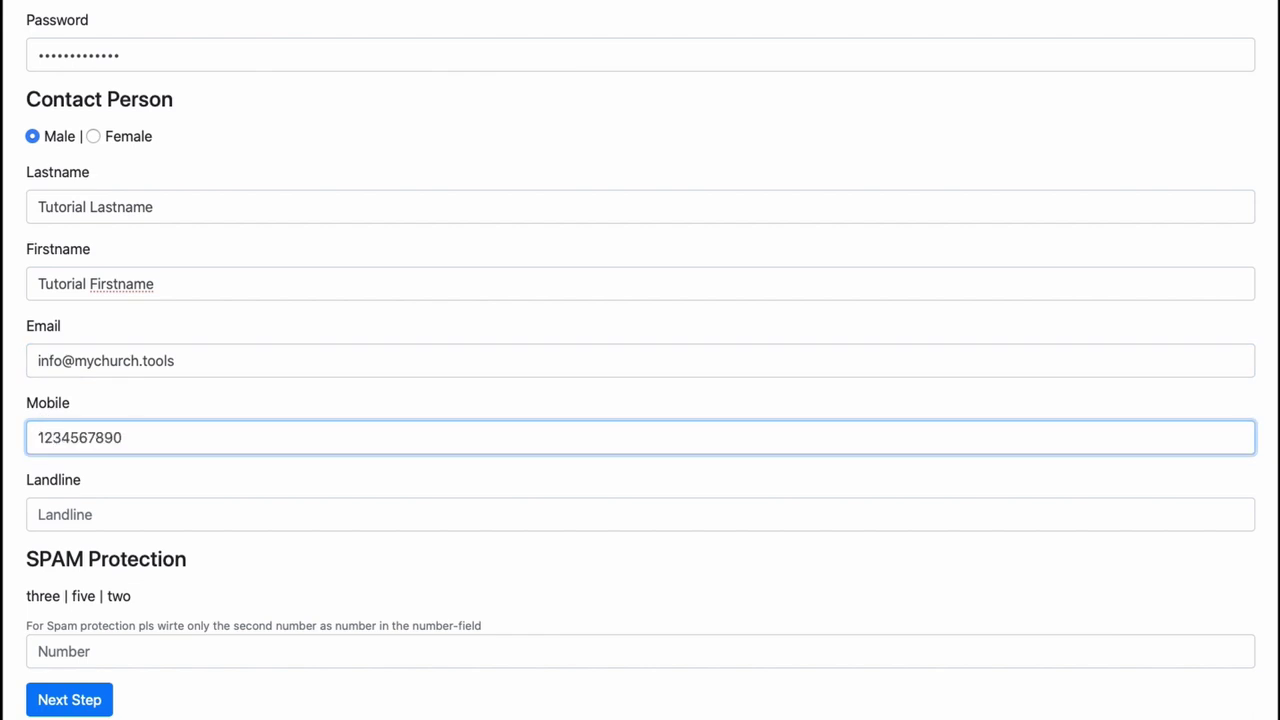
click(48, 517)
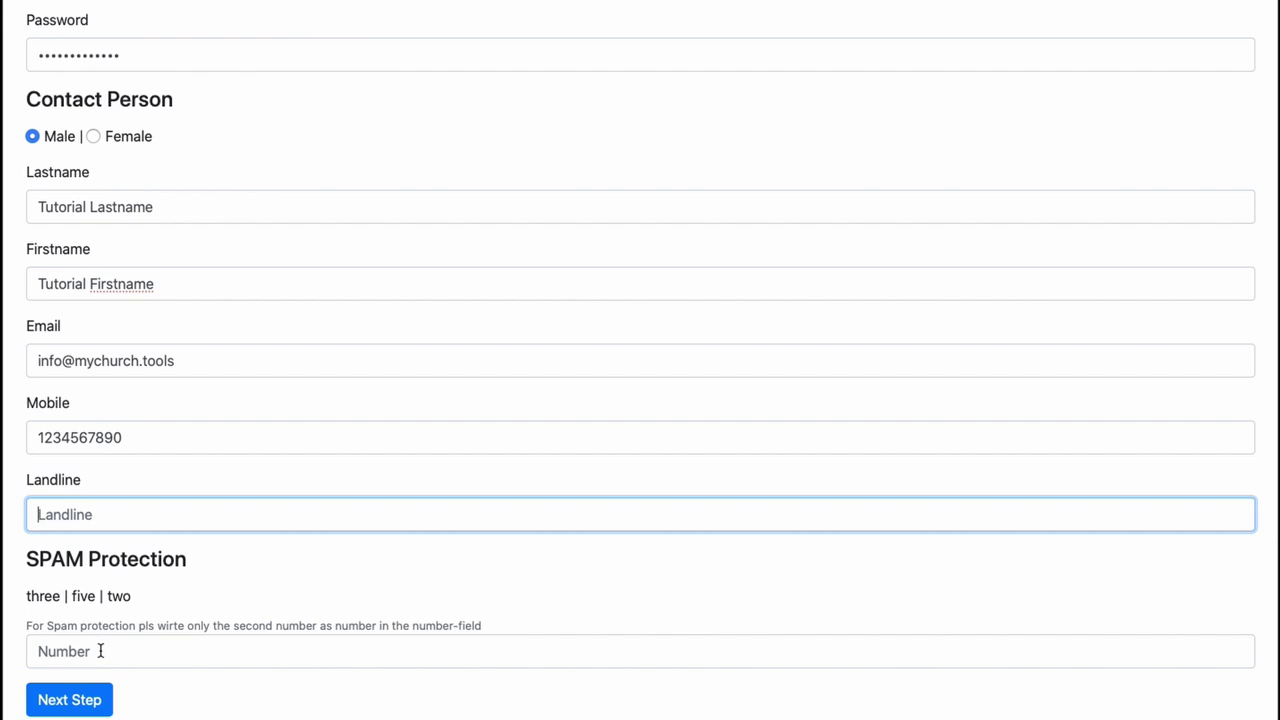
scroll(229, 654, down, 2)
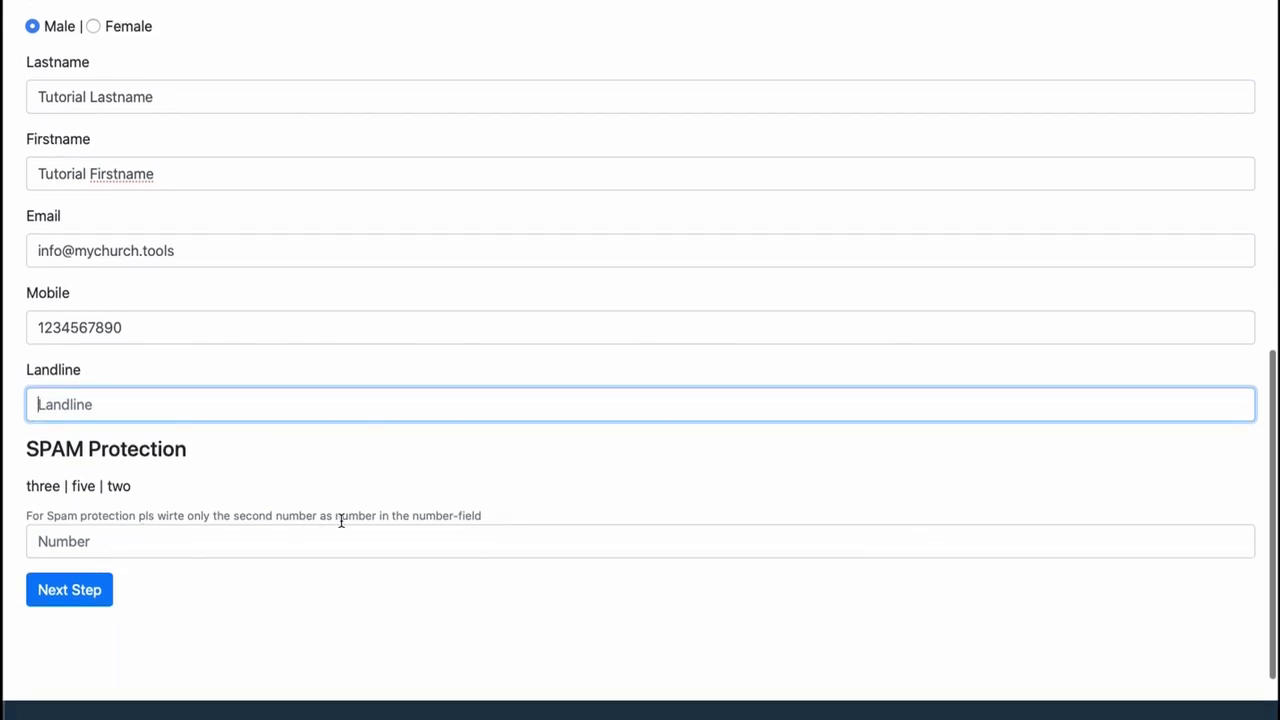
click(67, 537)
text(5)
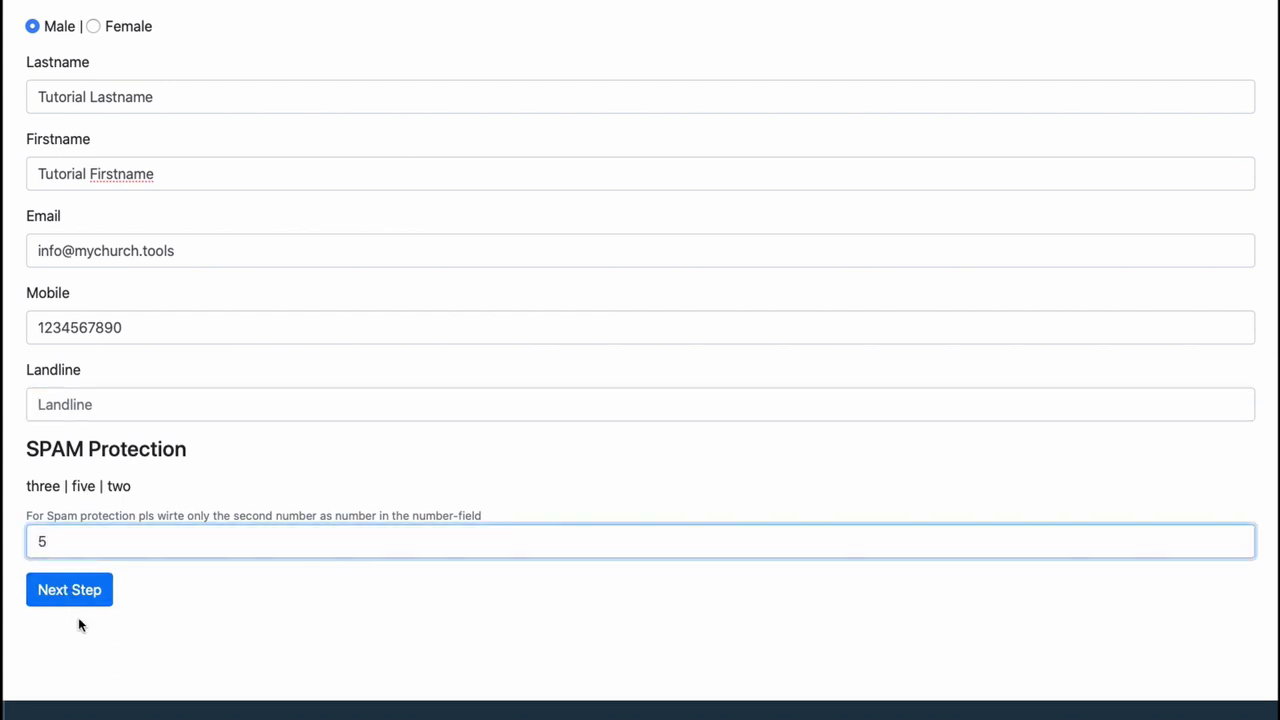
click(77, 600)
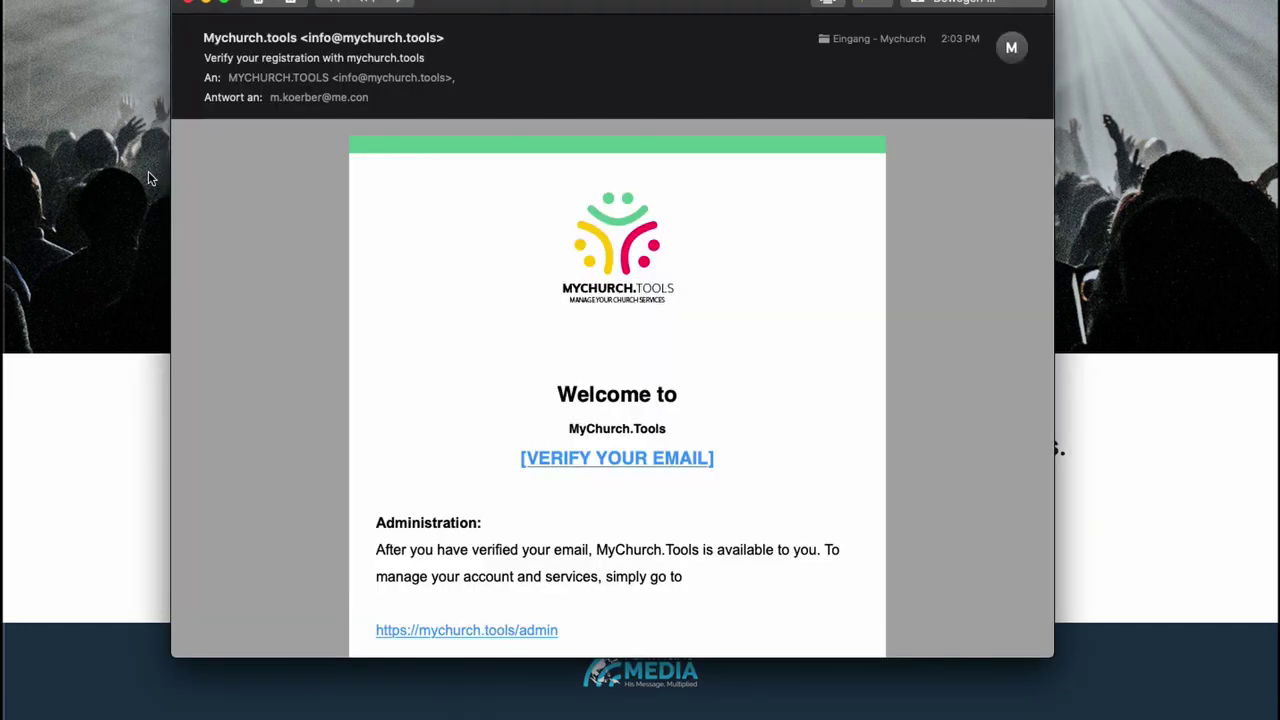
- Read through the 'Verify your registration' mail and follow its VERIFY YOUR EMAIL link
scroll(274, 222, down, 5)
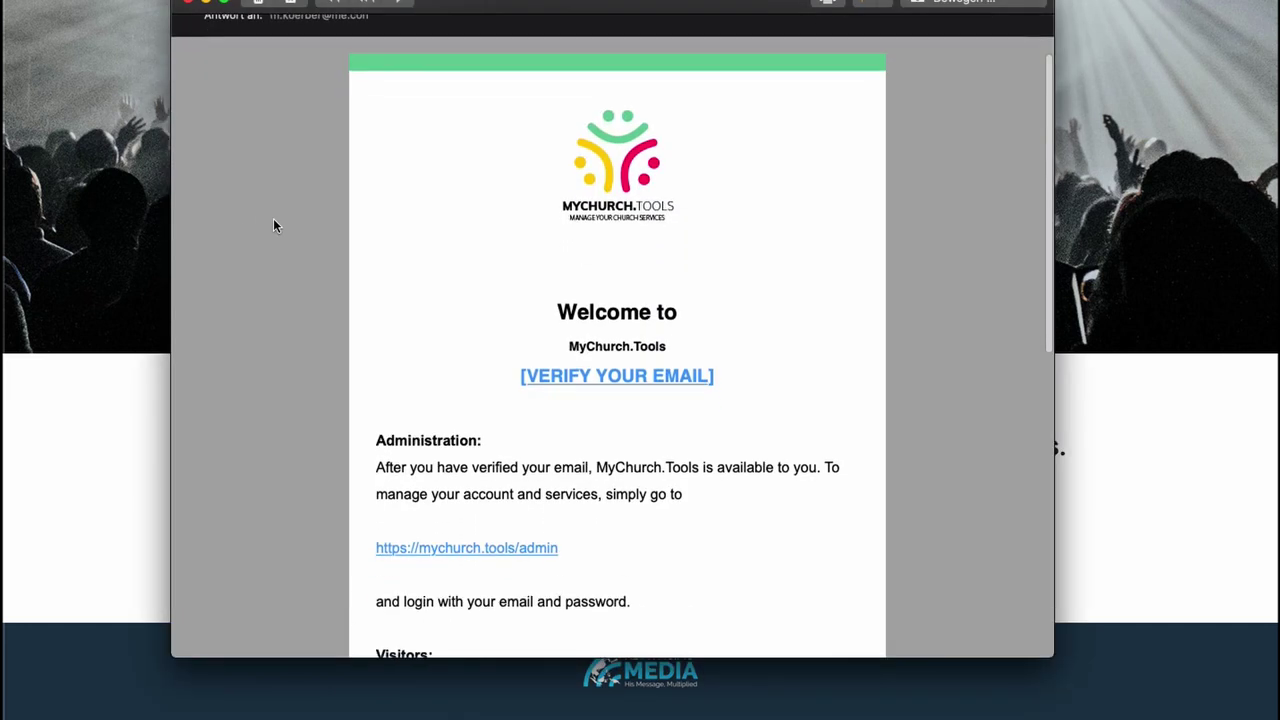
scroll(274, 226, down, 2)
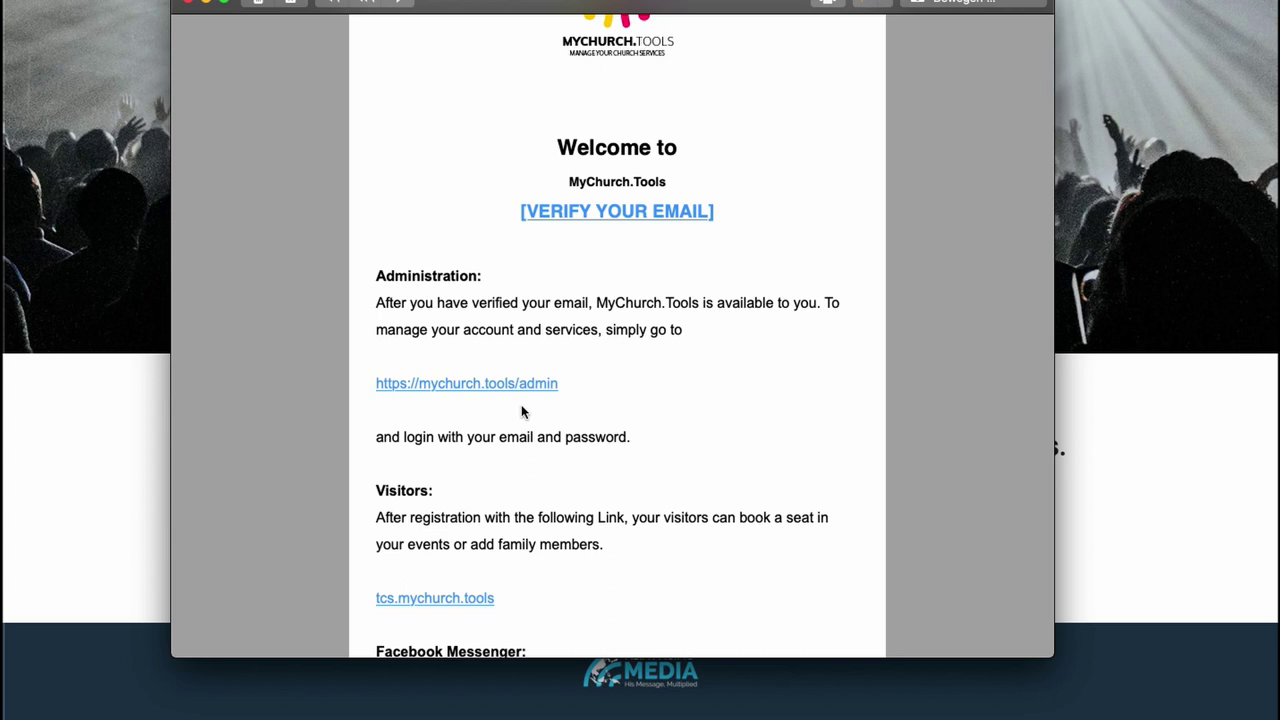
scroll(521, 411, down, 8)
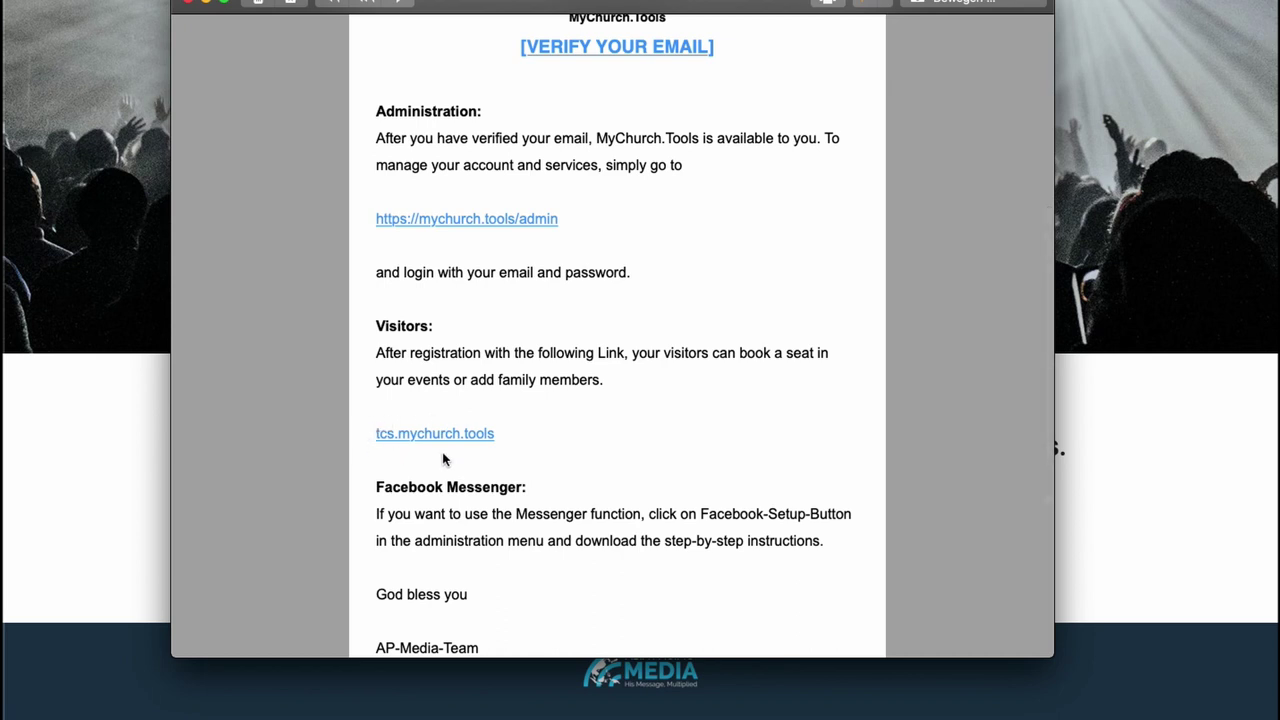
scroll(501, 458, up, 8)
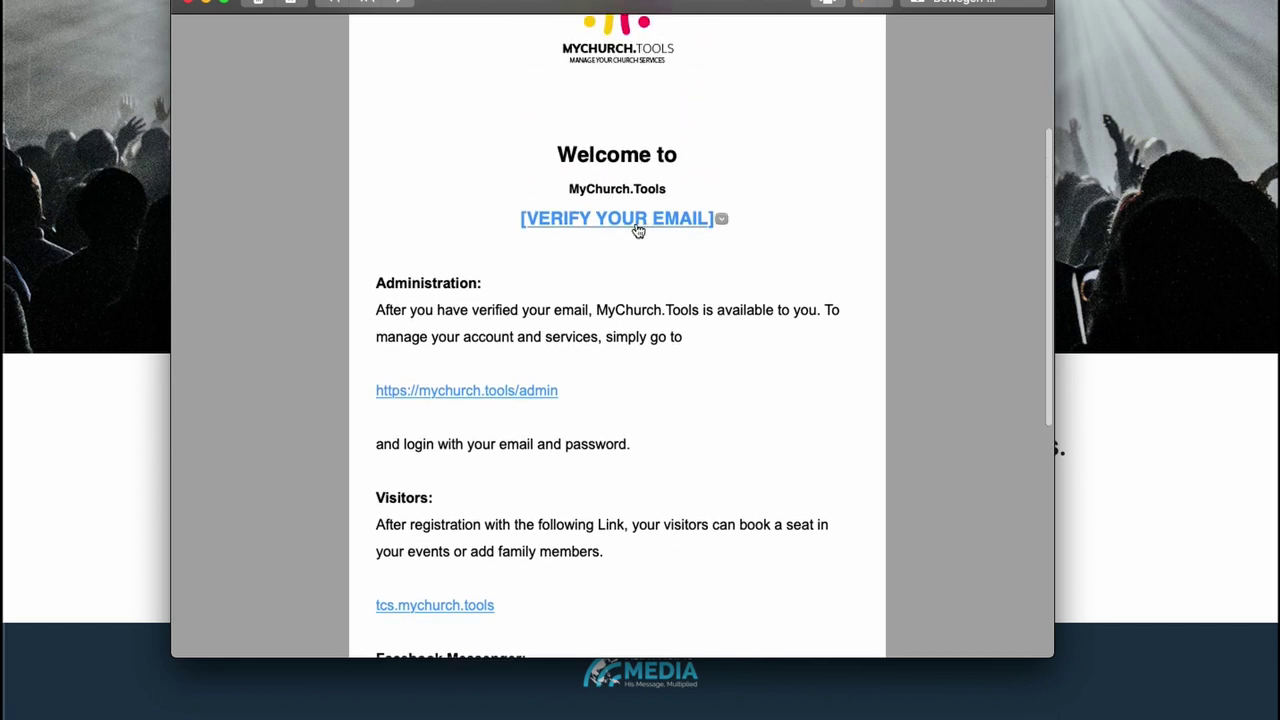
click(617, 222)
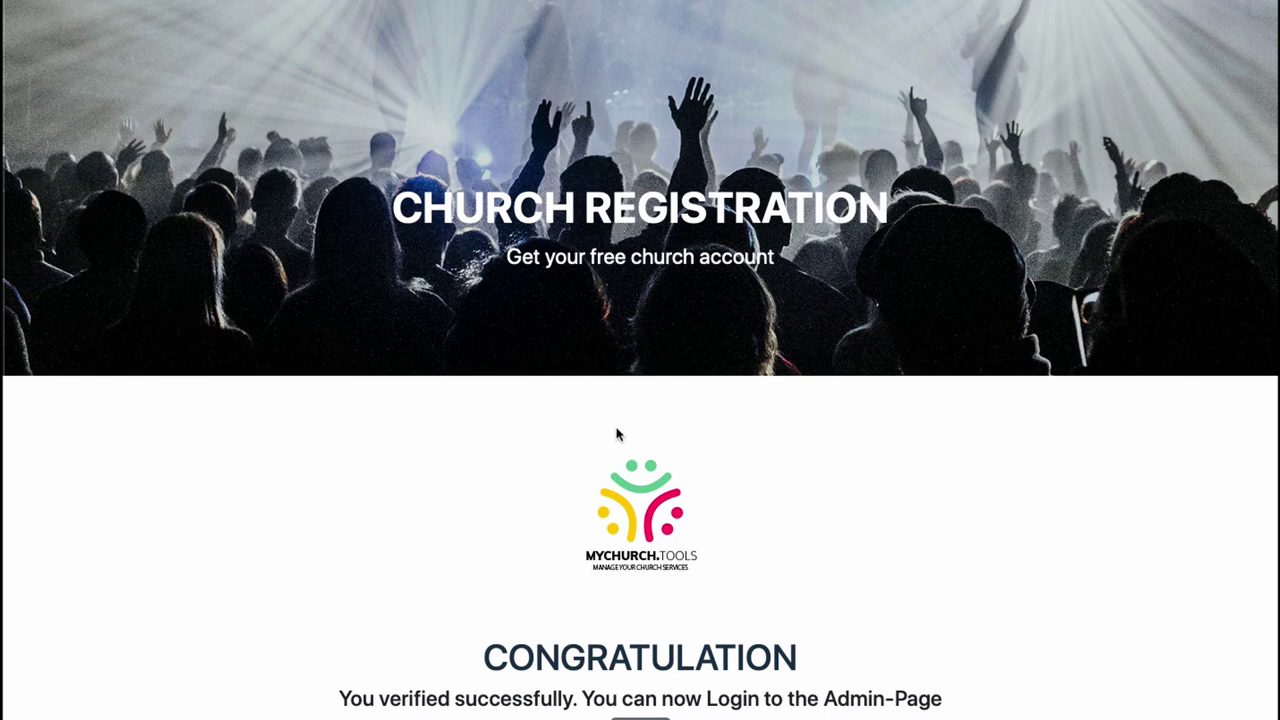
- Enter the church's e-mail and password on the Admin Login form and log in
scroll(618, 430, down, 3)
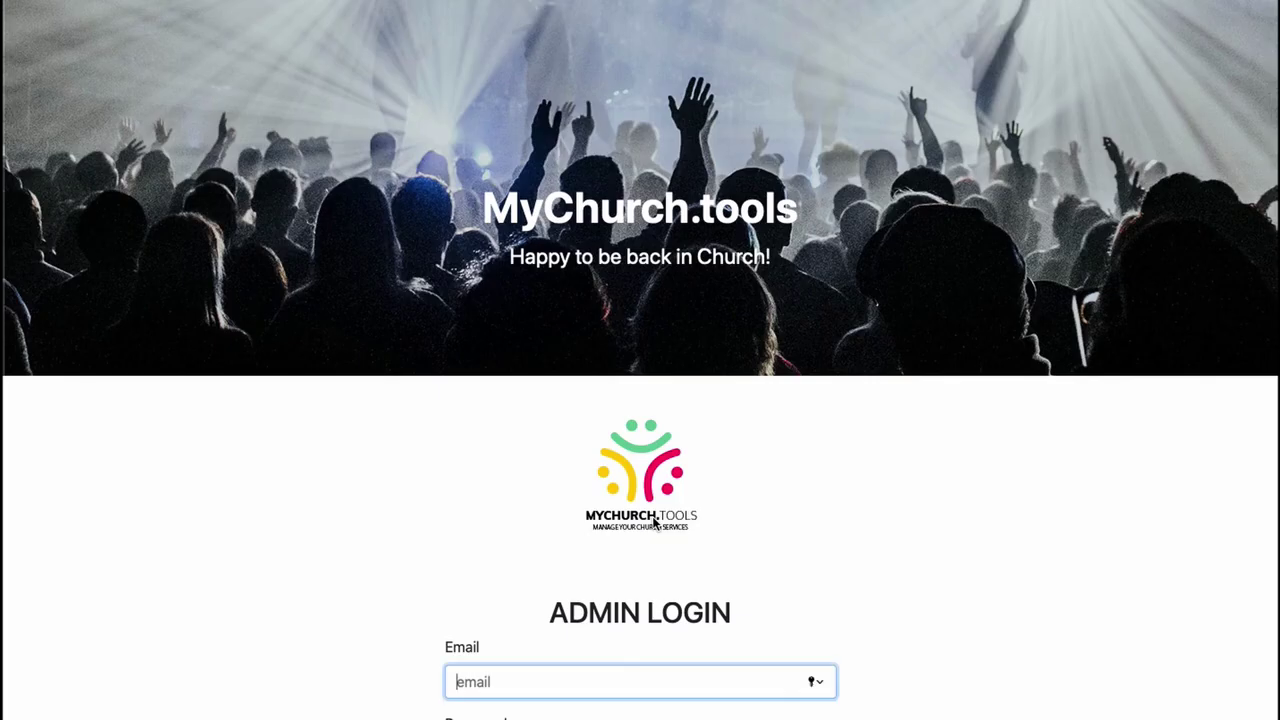
scroll(587, 668, down, 3)
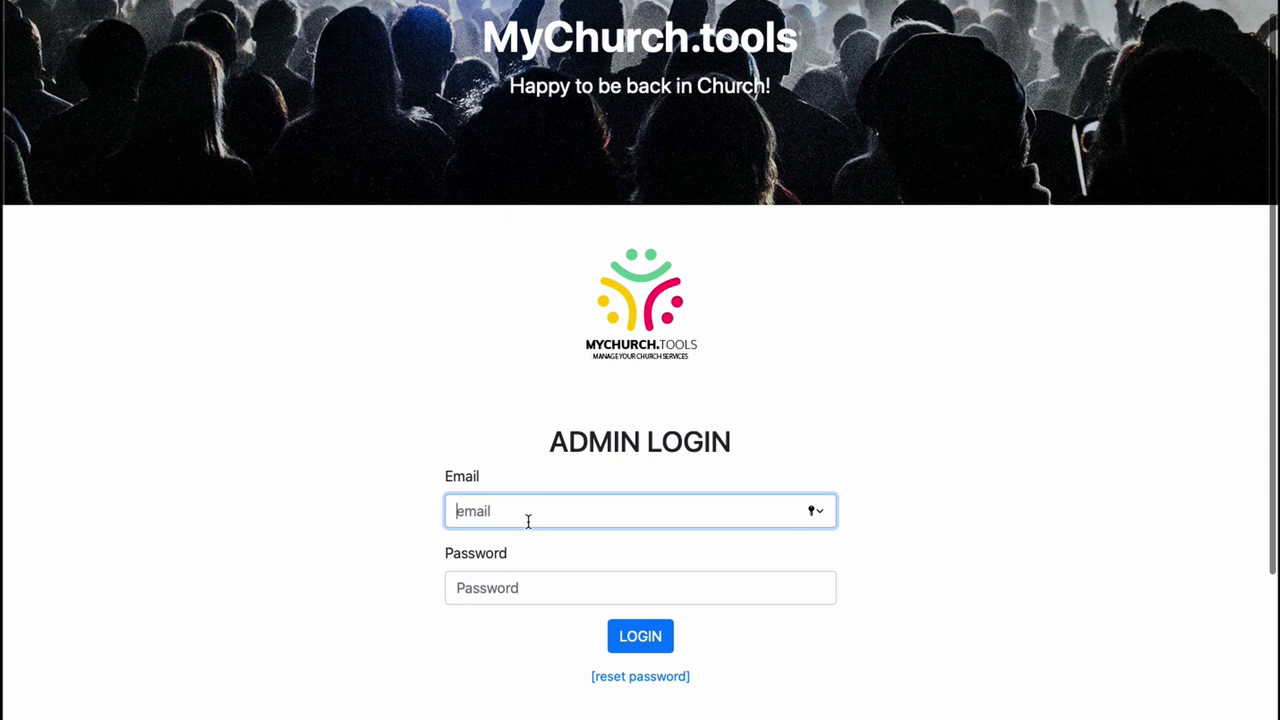
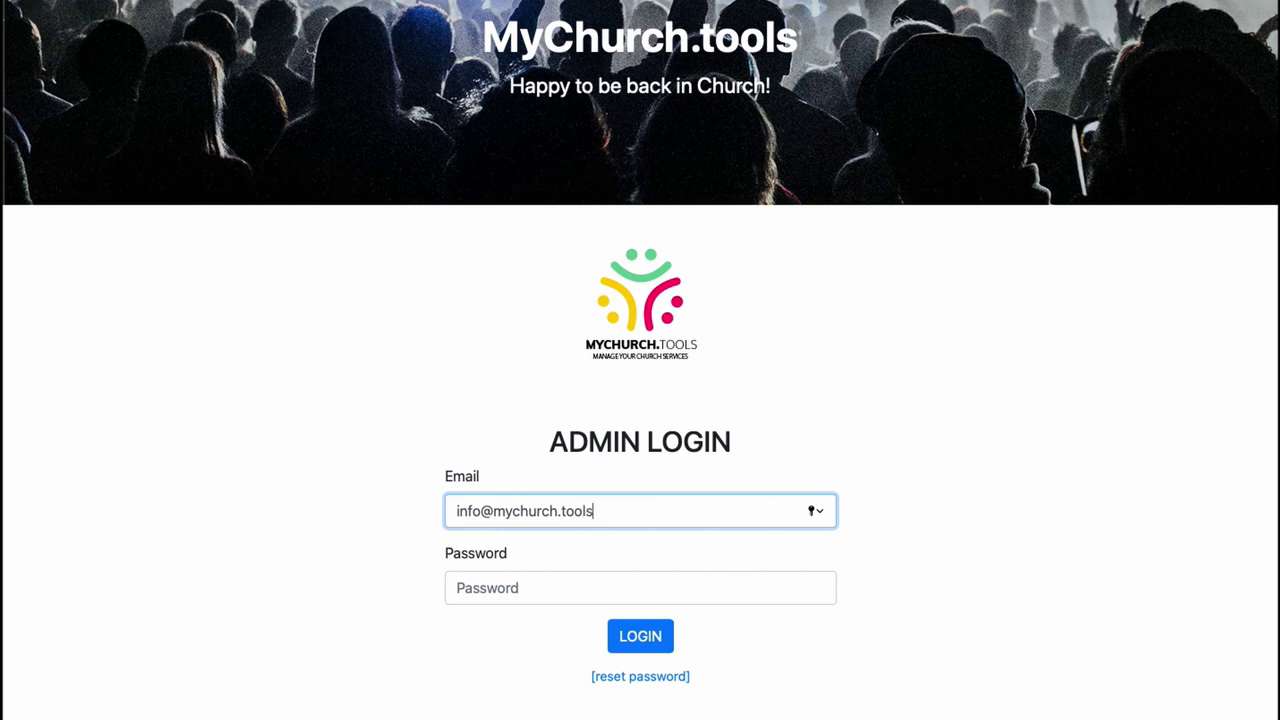
key(Tab)
text(p)
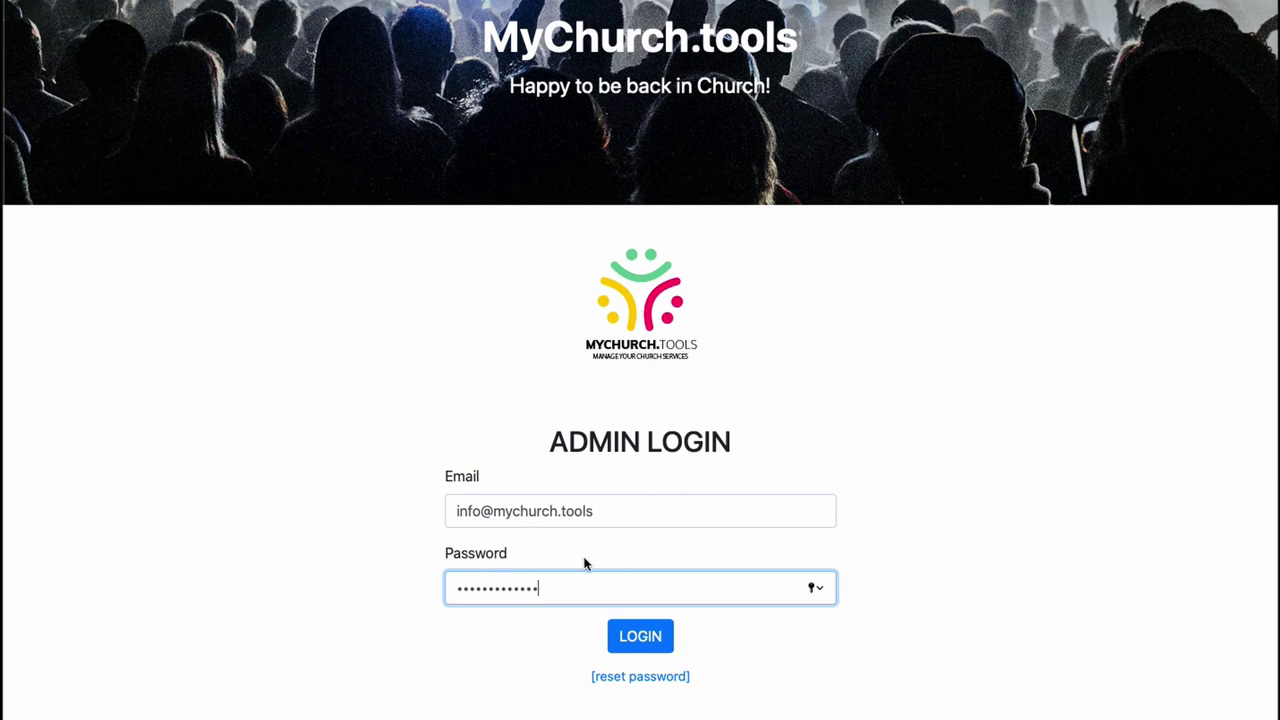
click(631, 638)
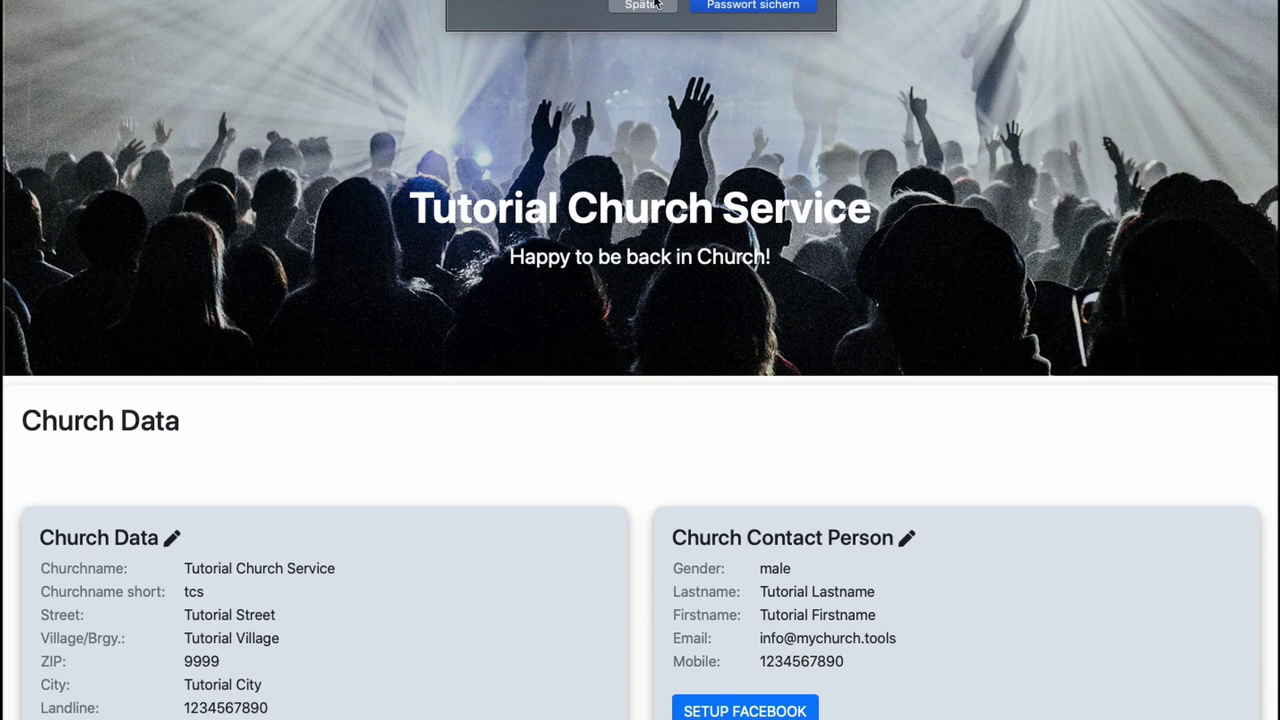
- Decline saving the password, then review the Church Data, contact person and Services Overview sections
click(641, 6)
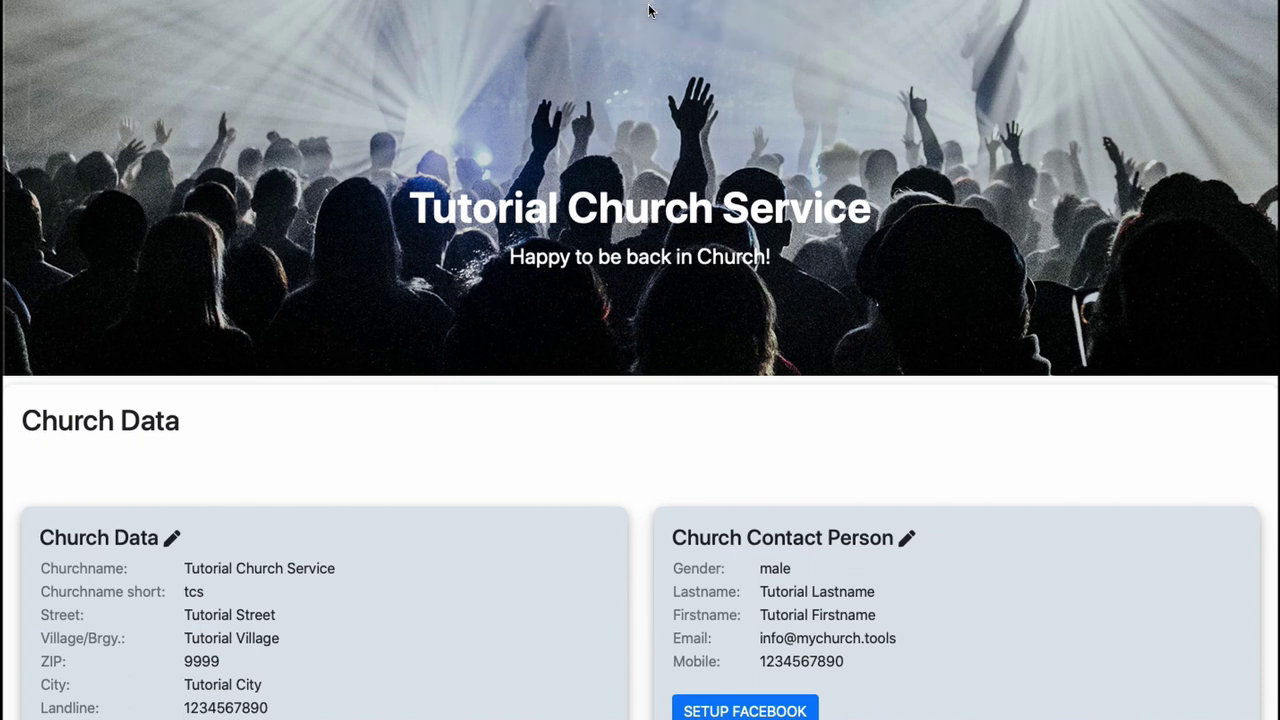
scroll(636, 304, down, 6)
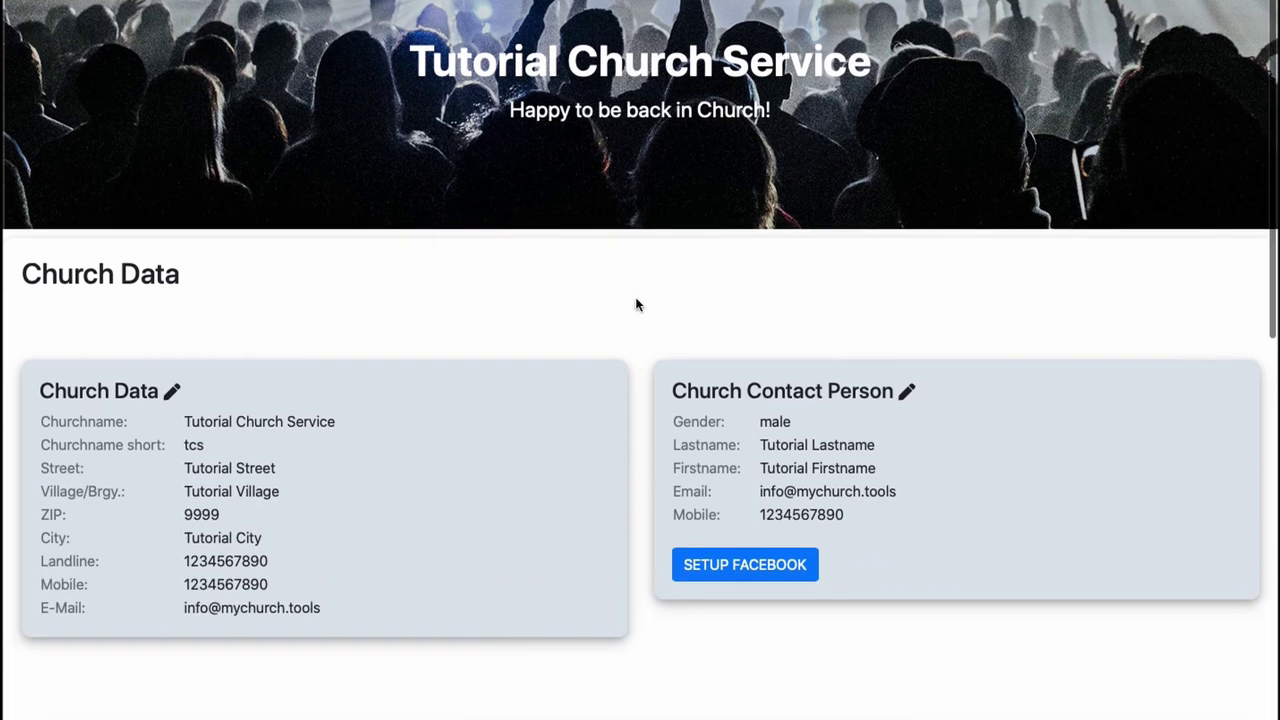
scroll(636, 304, down, 3)
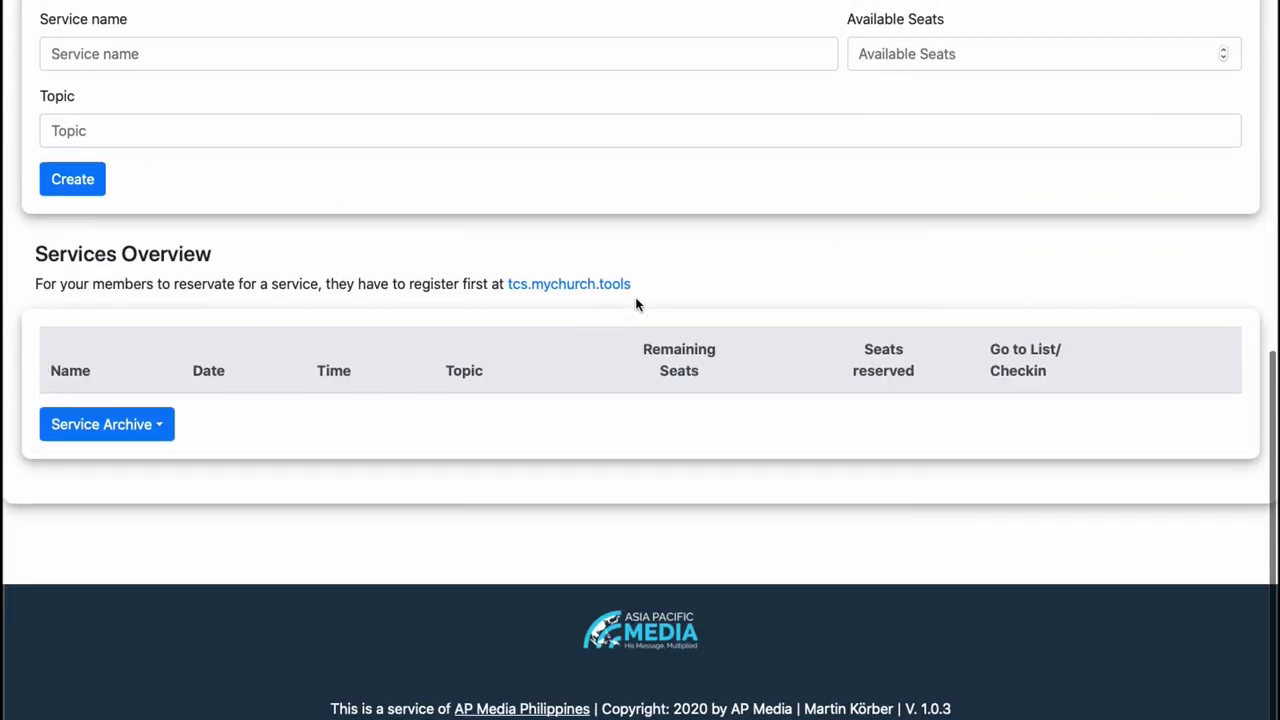
scroll(636, 304, up, 2)
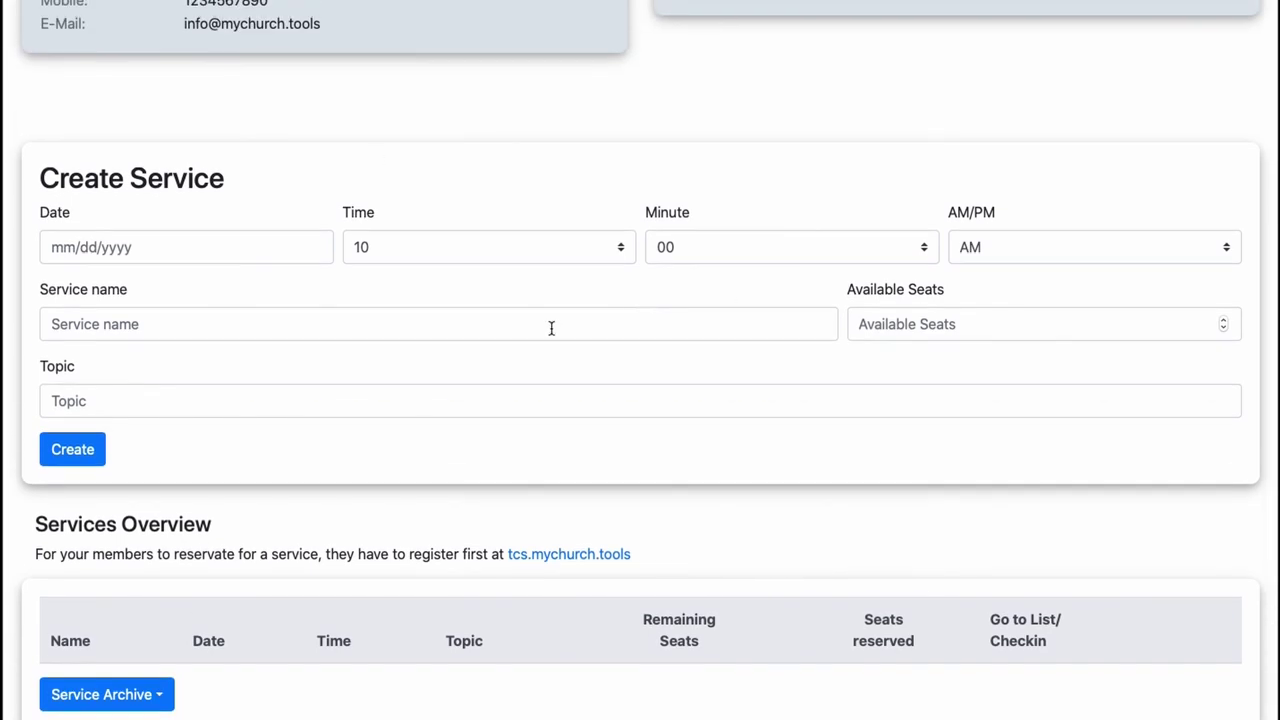
scroll(551, 328, up, 5)
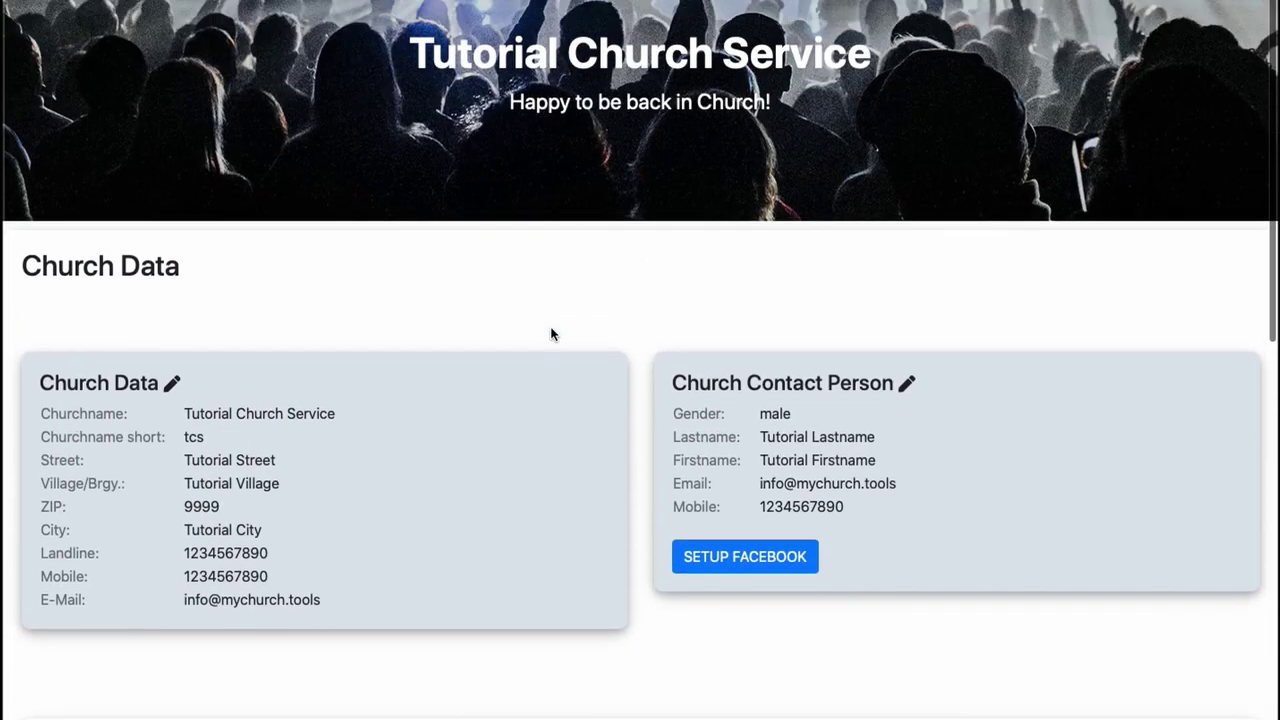